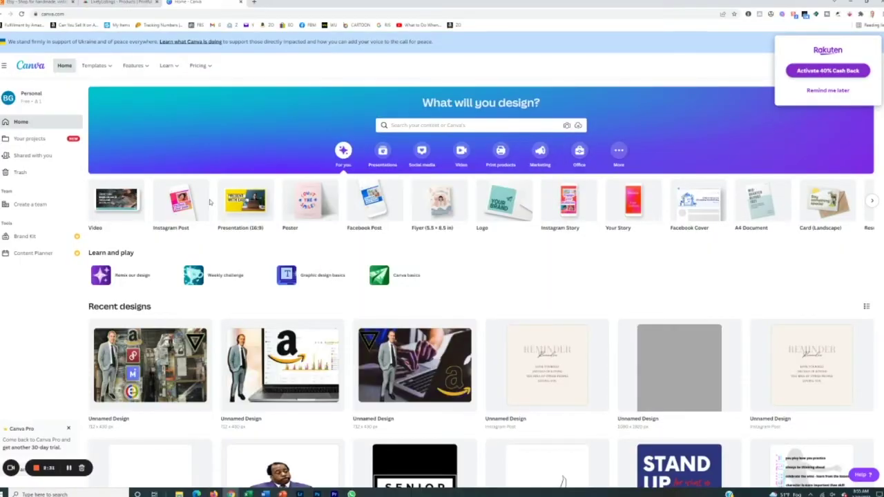
Bring Photoshop to the front on its Home screen listing one recent Lightroom photo
mouse_move(227, 202)
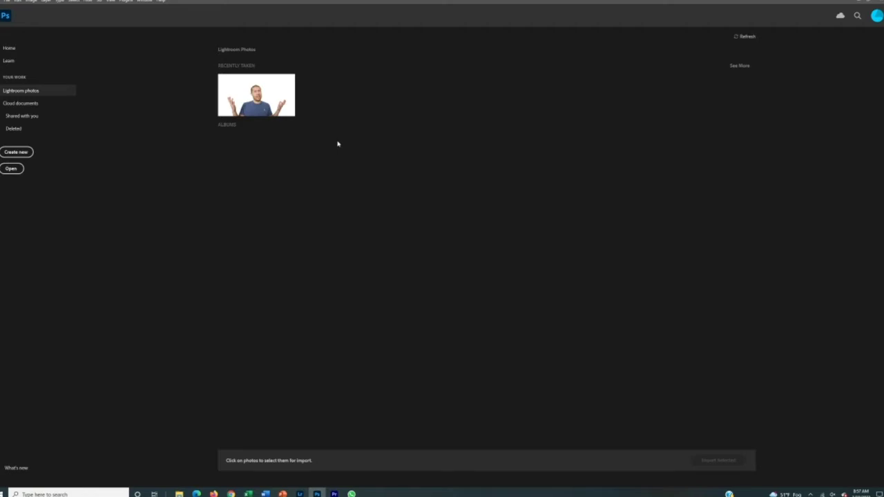
Switch from Photoshop to the browser window through its taskbar preview
click(230, 494)
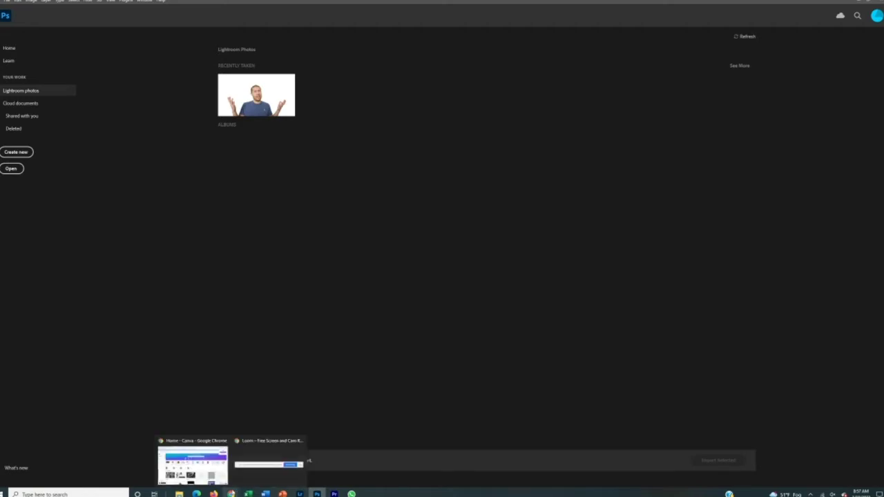
click(205, 458)
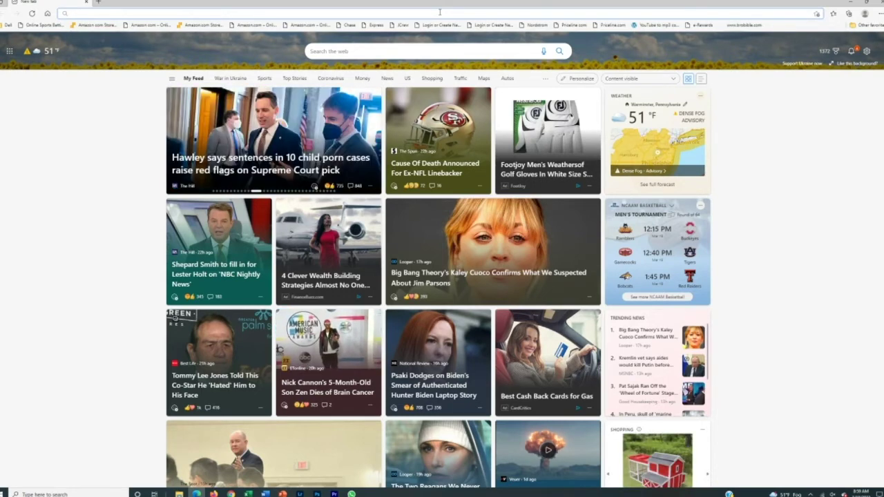
Load Etsy's home page from the address bar and focus its search box
text(etsy.c)
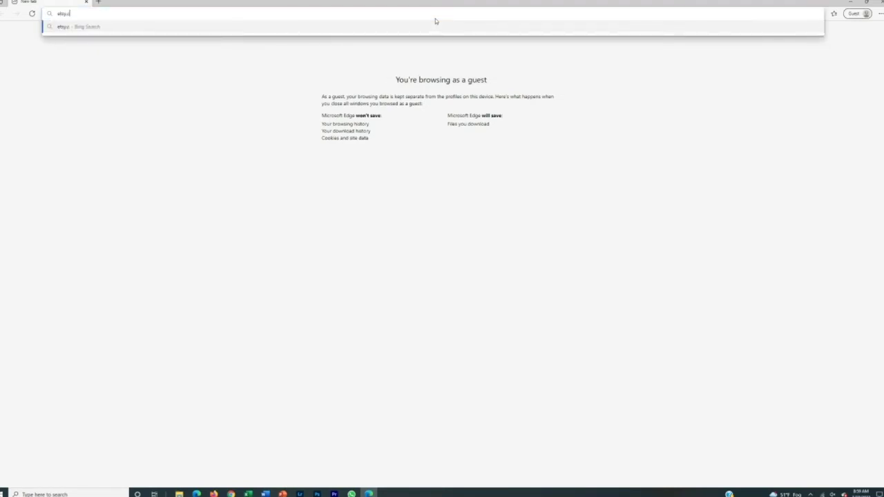
key(Return)
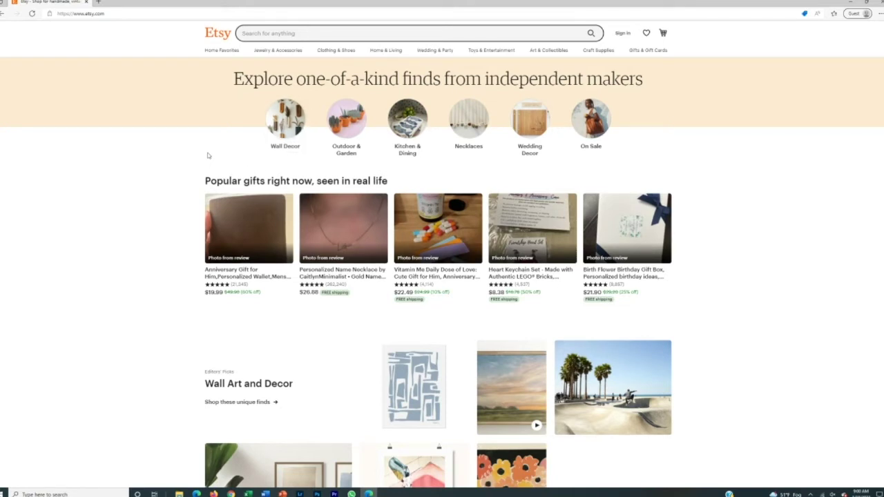
click(316, 33)
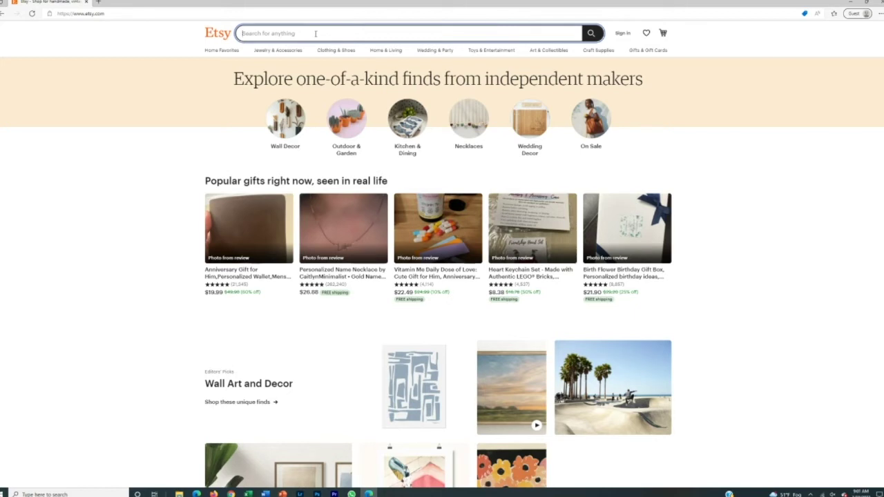
Search Etsy for 'funny spring t shirt', bringing up 5,842 shirt listings
text(spring)
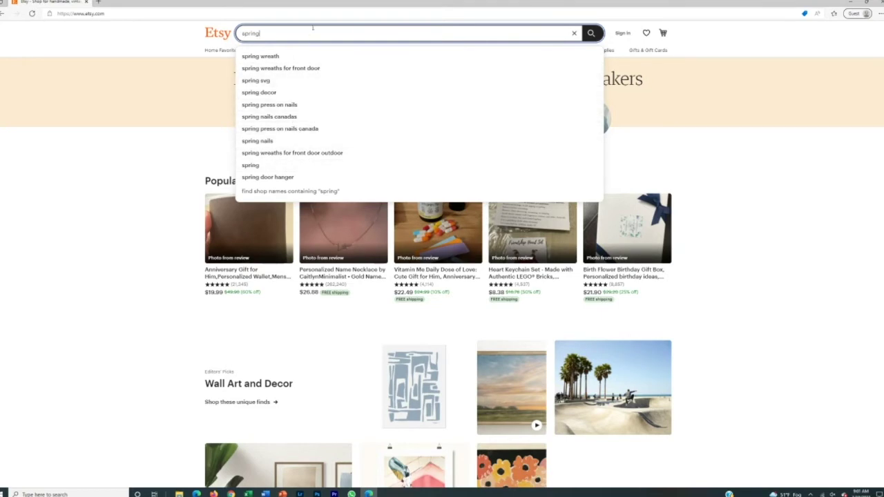
key(ctrl+a)
key(BackSpace)
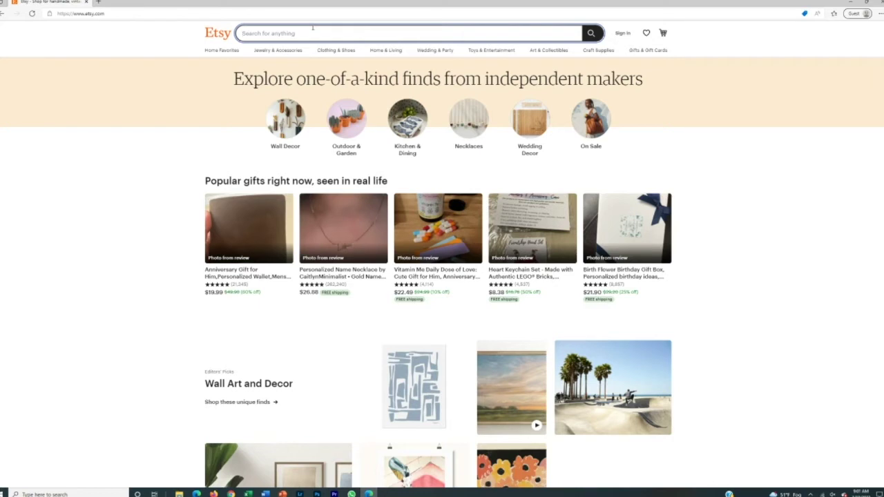
text(sprin)
key(BackSpace)
key(BackSpace)
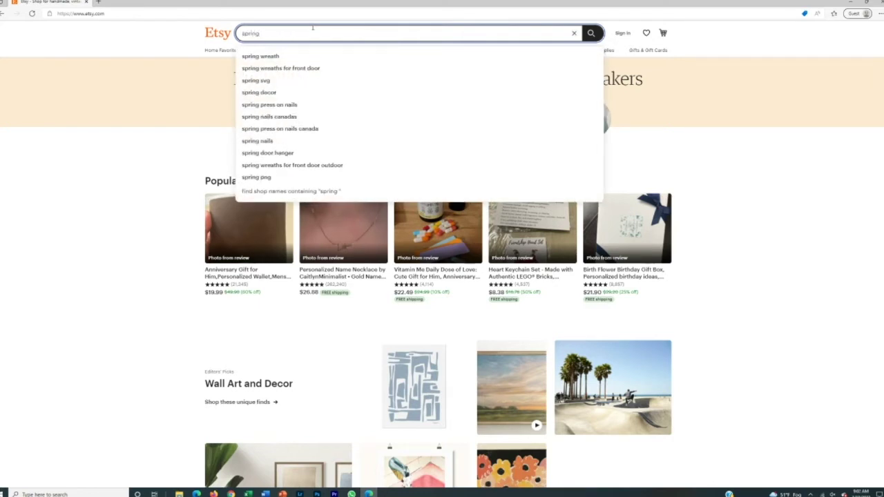
key(BackSpace)
key(BackSpace)
text(funny spring t shirt)
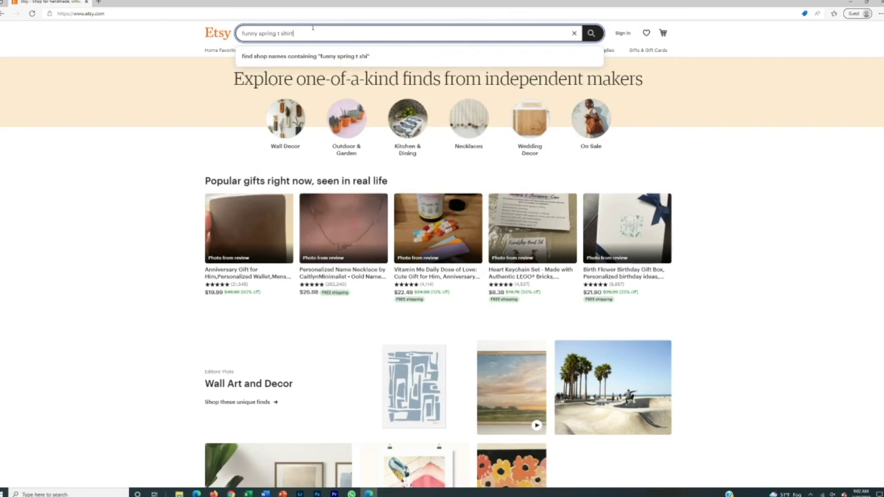
key(Return)
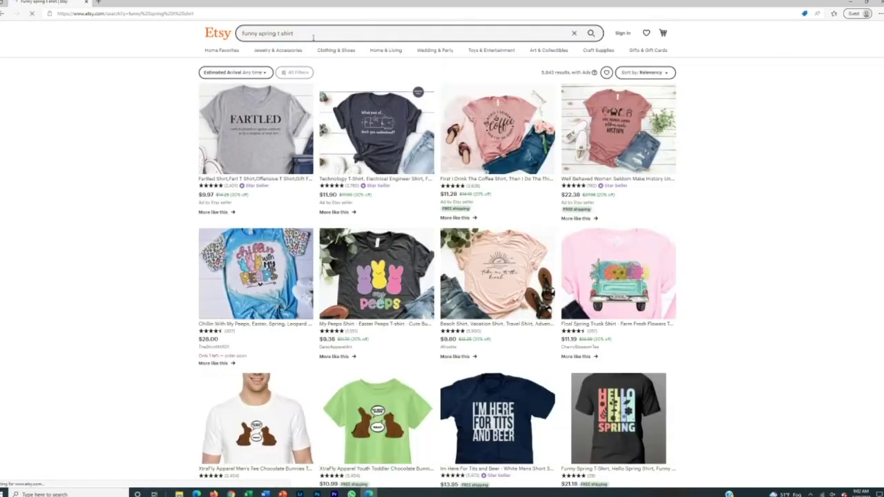
scroll(689, 219, down, 4)
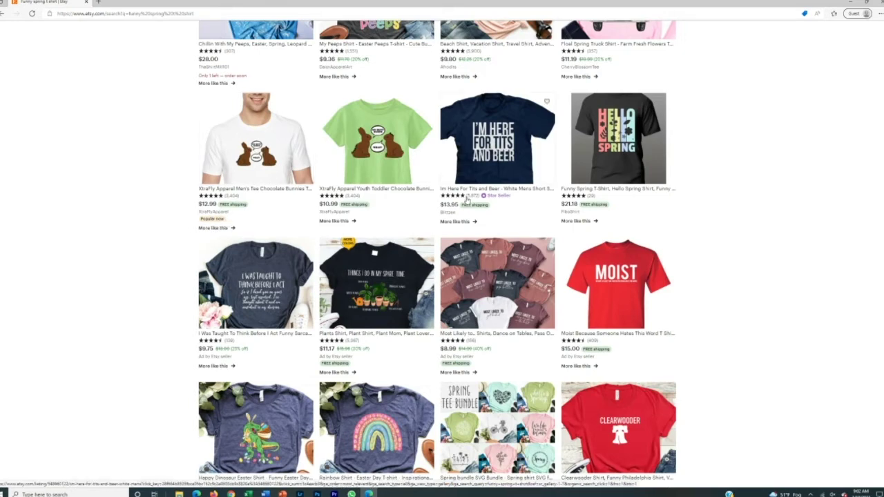
Open the chocolate bunnies men's tee listing in a new tab
scroll(227, 207, up, 5)
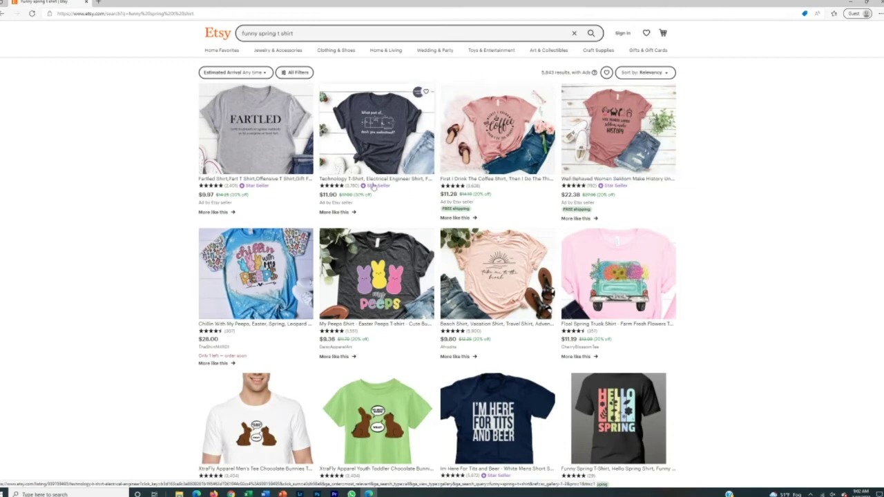
scroll(280, 161, down, 4)
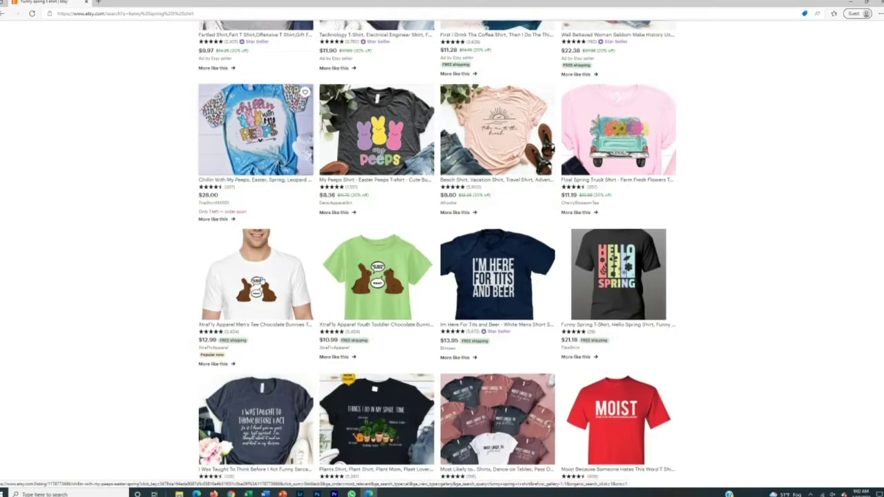
right_click(281, 161)
click(307, 165)
scroll(304, 166, up, 4)
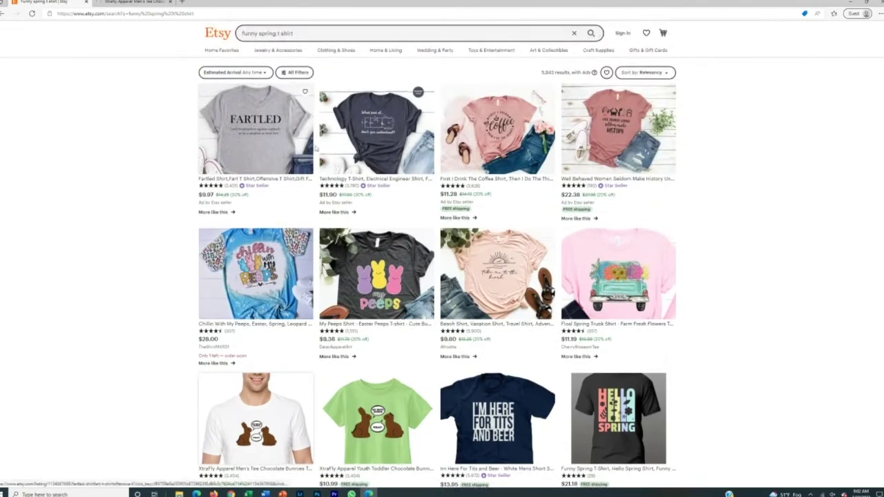
Open the Peeps, green toddler bunny and Hello Spring shirts in tabs, then view the chocolate bunnies tee
right_click(376, 141)
click(807, 151)
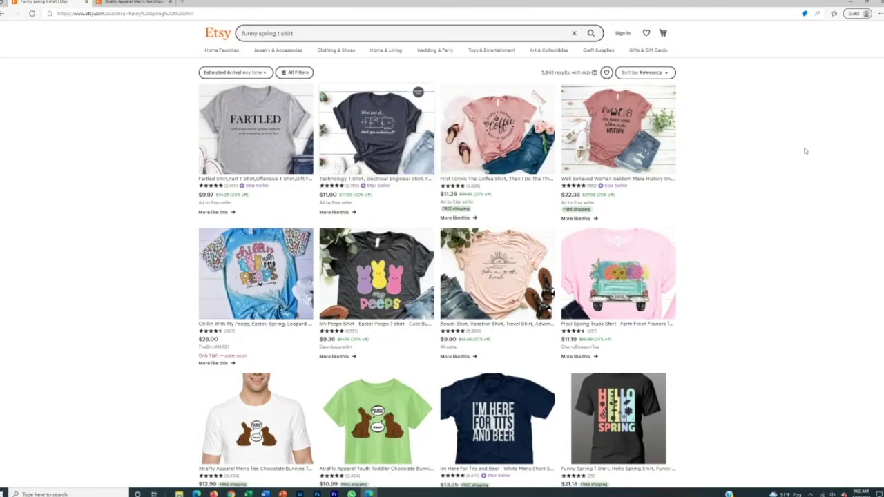
scroll(690, 172, down, 3)
right_click(388, 69)
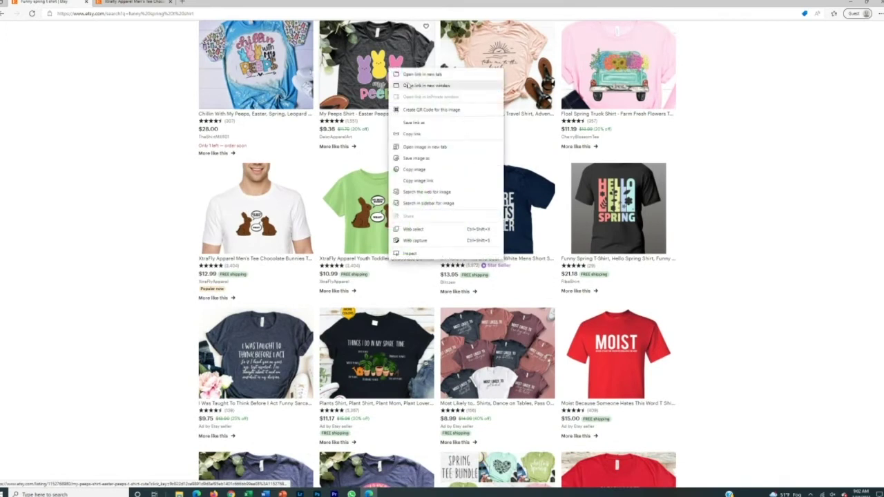
click(417, 74)
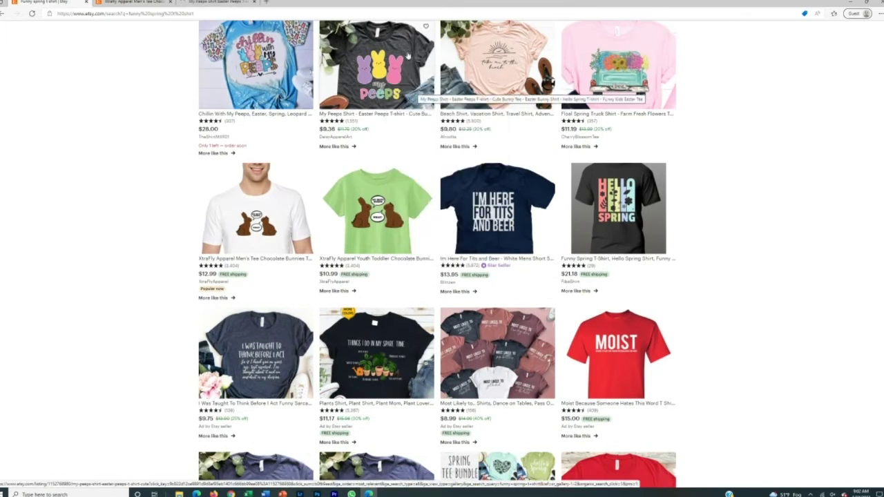
right_click(377, 228)
click(395, 231)
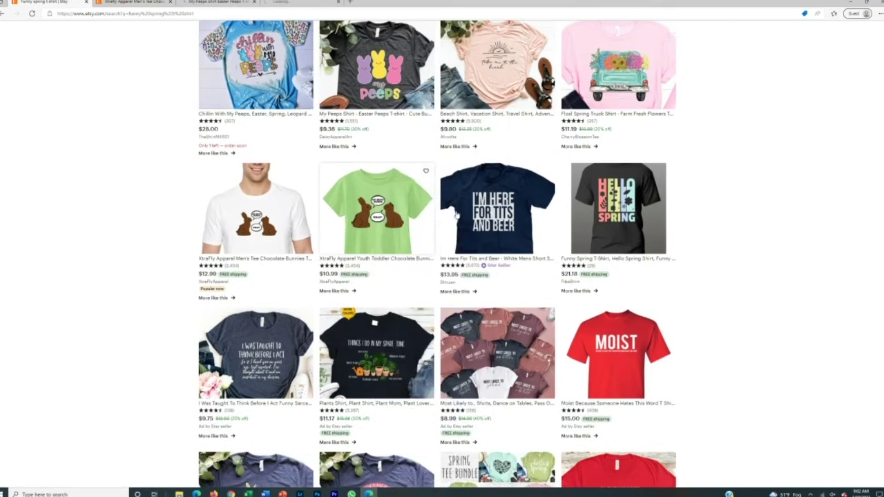
right_click(616, 214)
click(625, 218)
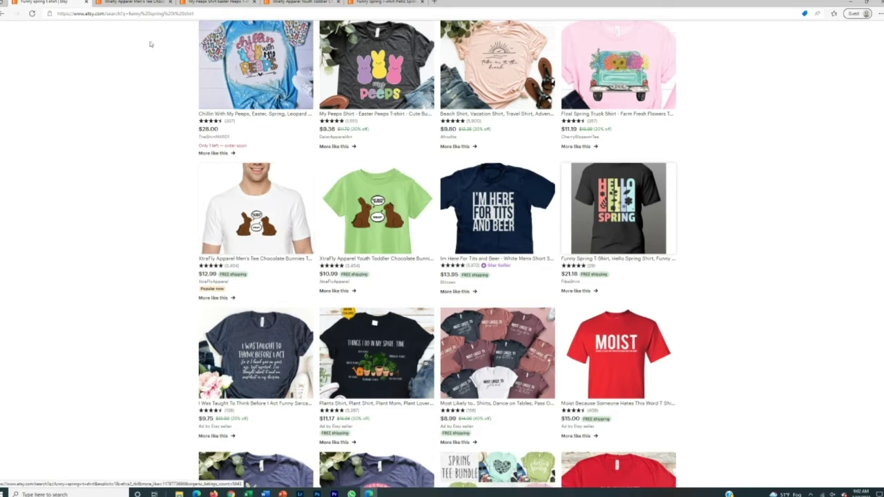
key(ctrl+Tab)
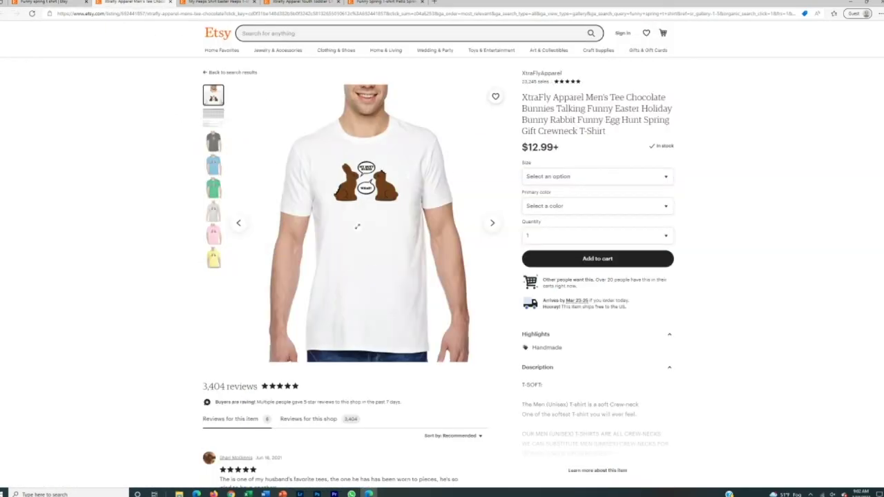
Copy the chocolate bunnies tee's product title and return to the search results
scroll(545, 227, down, 2)
scroll(559, 277, up, 2)
drag(586, 98, 637, 131)
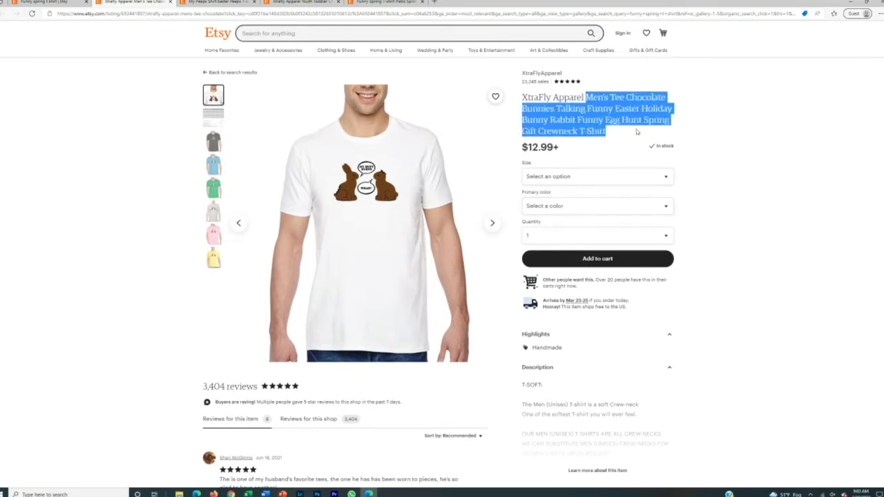
right_click(628, 116)
click(640, 122)
key(ctrl+shift+Tab)
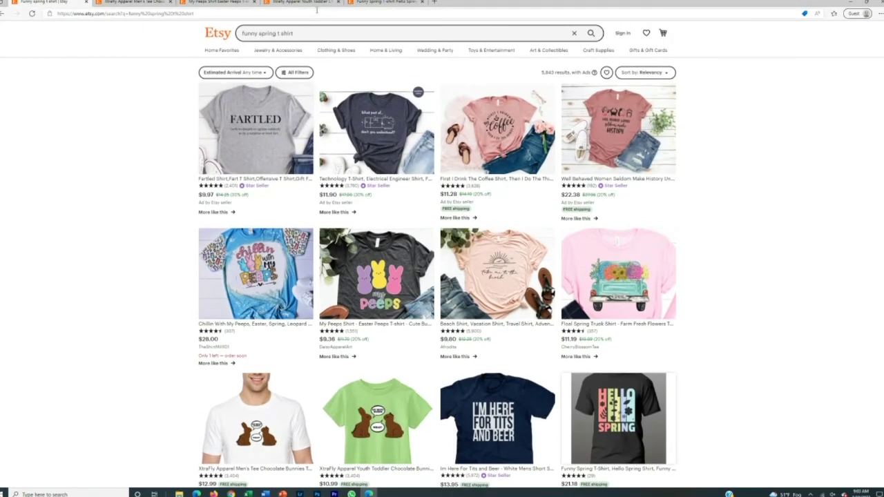
In a new tab, search Etsy for the pasted chocolate bunnies tee title
click(434, 2)
text(ets)
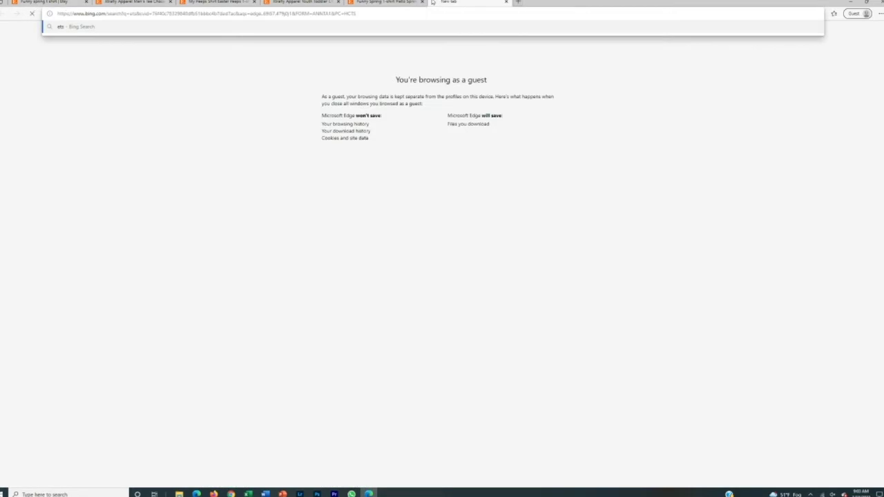
key(Return)
click(416, 14)
text(etsy)
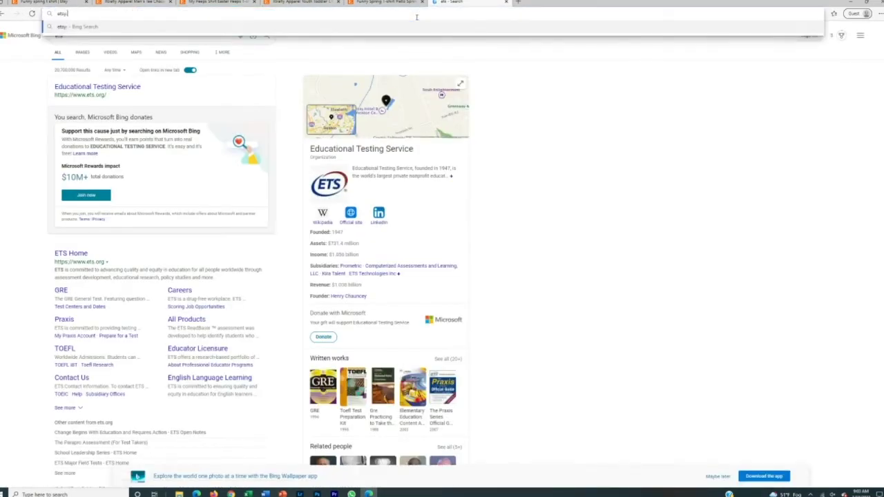
key(Return)
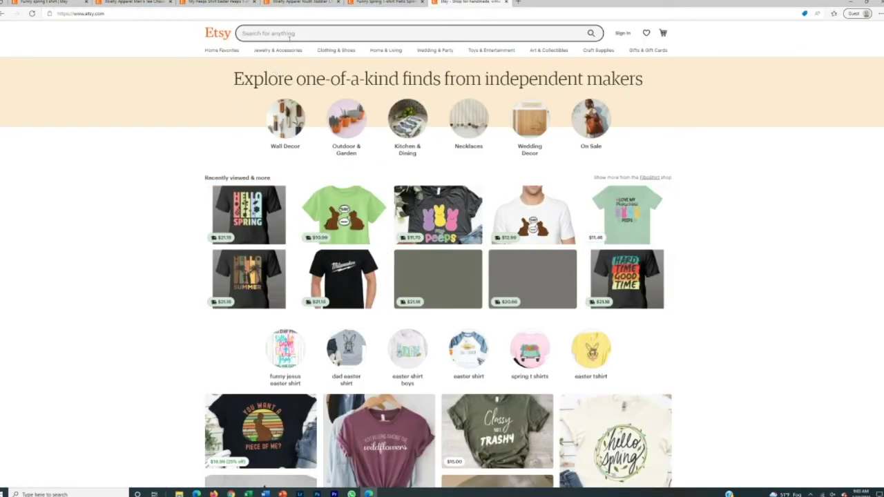
key(ctrl+v)
key(Return)
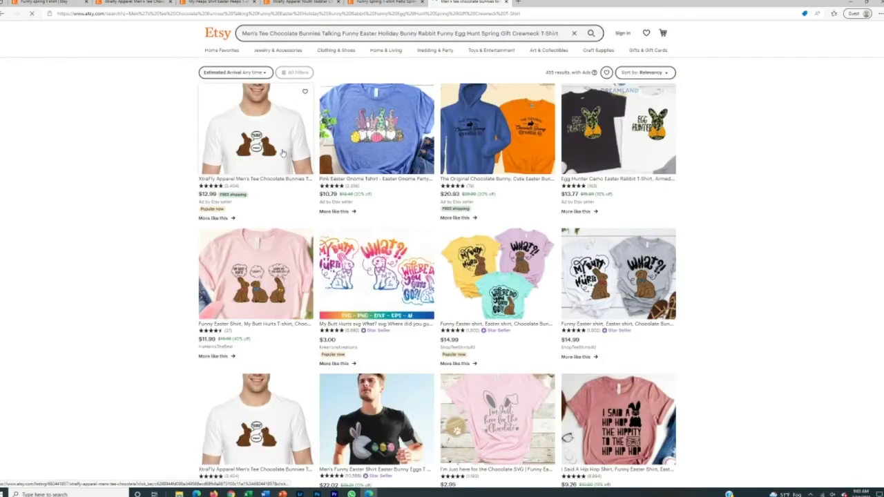
Browse the title search results, then return to the XtraFly Apparel listing at $12.99+
scroll(426, 305, down, 3)
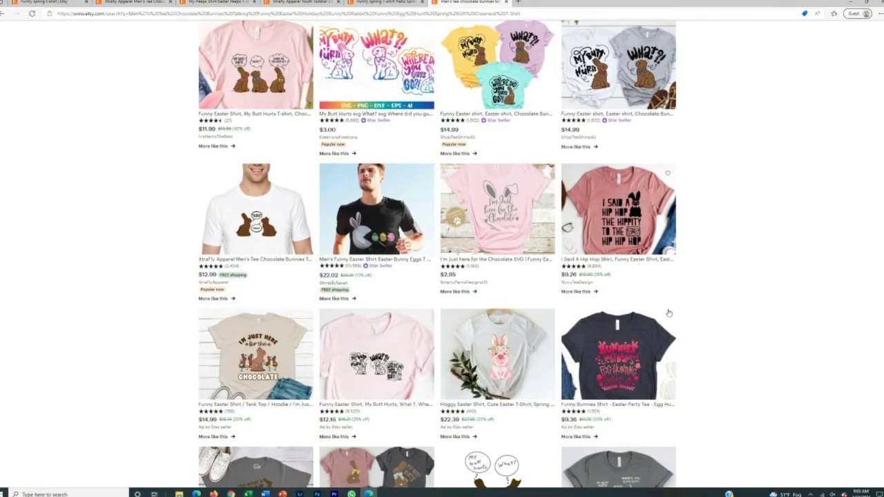
scroll(427, 305, down, 7)
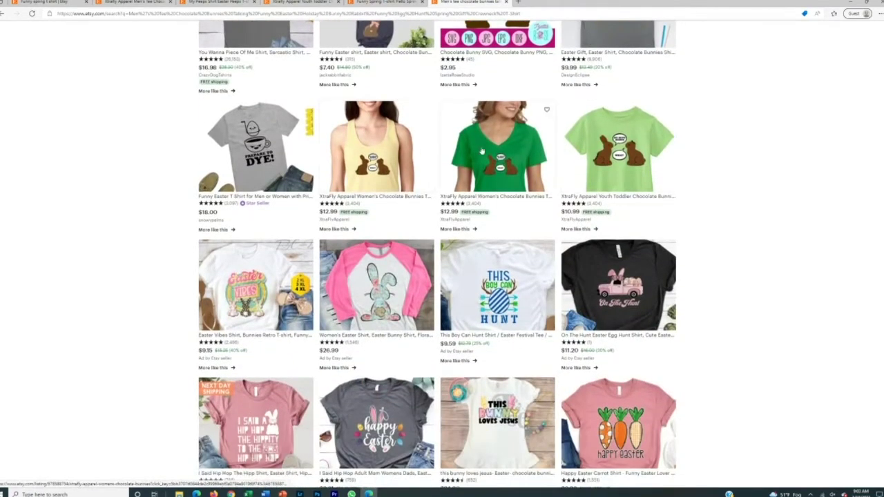
scroll(421, 154, down, 10)
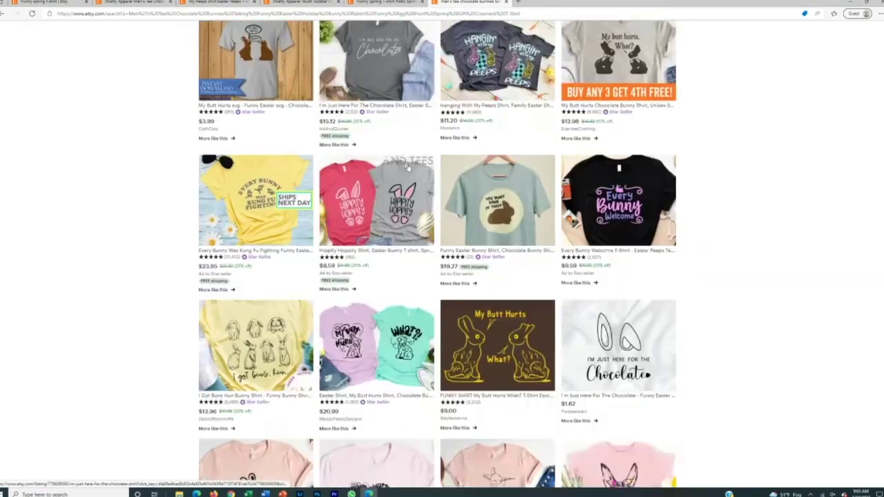
scroll(426, 190, down, 5)
scroll(424, 190, down, 3)
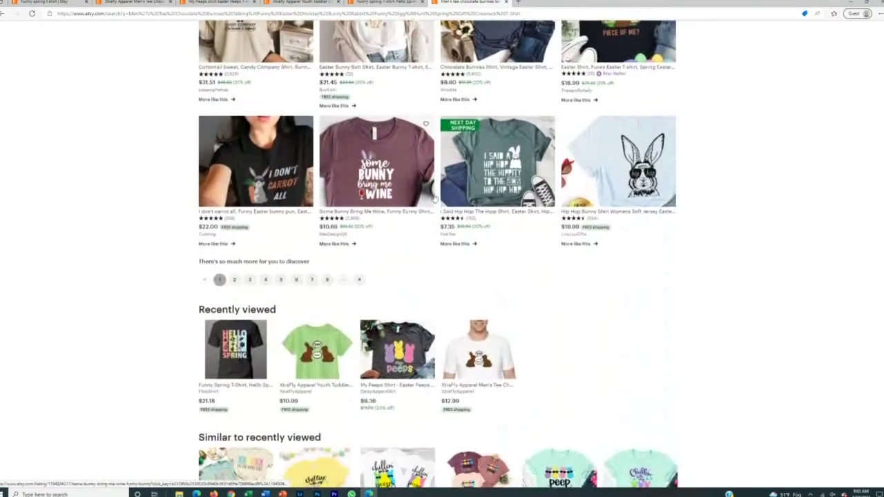
scroll(435, 201, up, 10)
scroll(436, 201, up, 10)
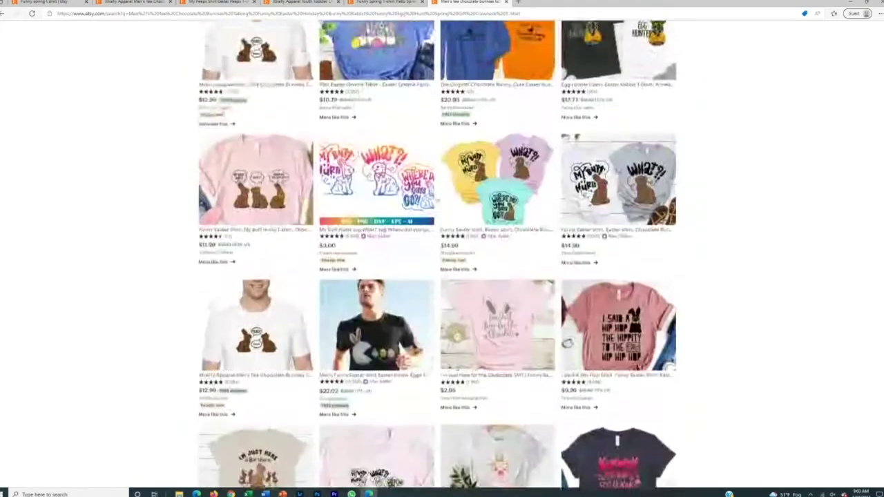
scroll(615, 286, down, 5)
scroll(615, 286, up, 5)
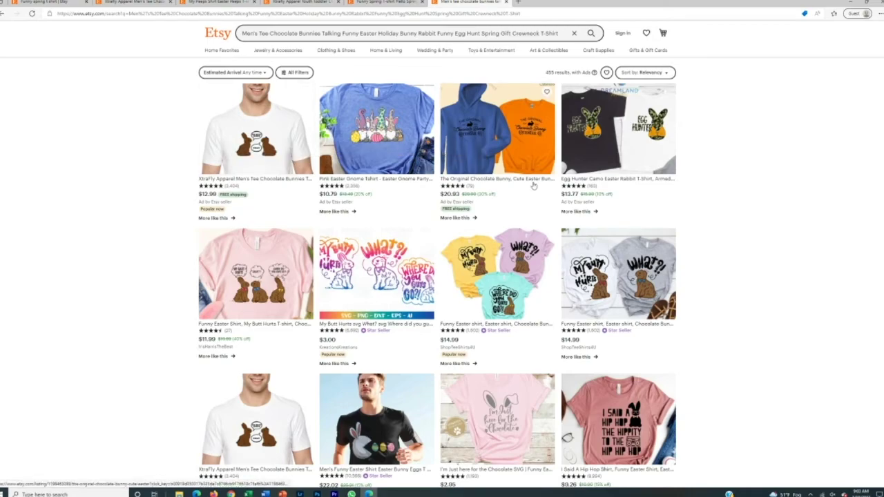
scroll(501, 228, down, 15)
scroll(502, 228, down, 4)
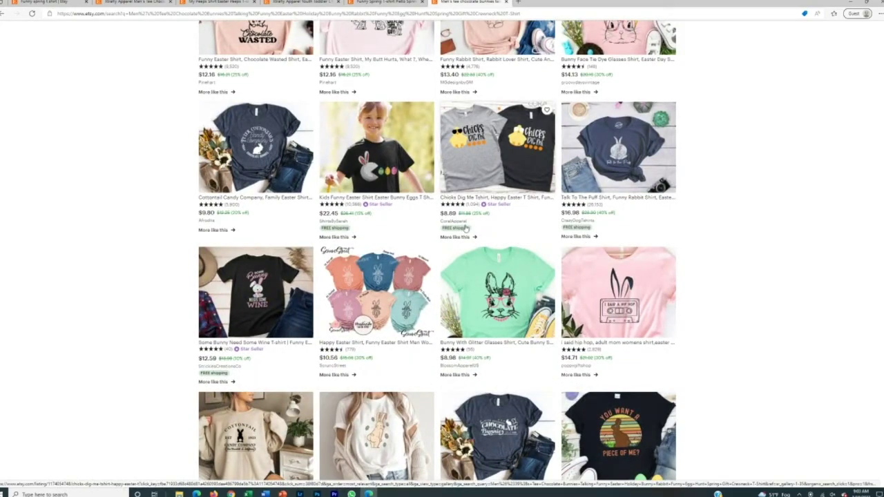
scroll(466, 227, down, 10)
scroll(461, 193, up, 4)
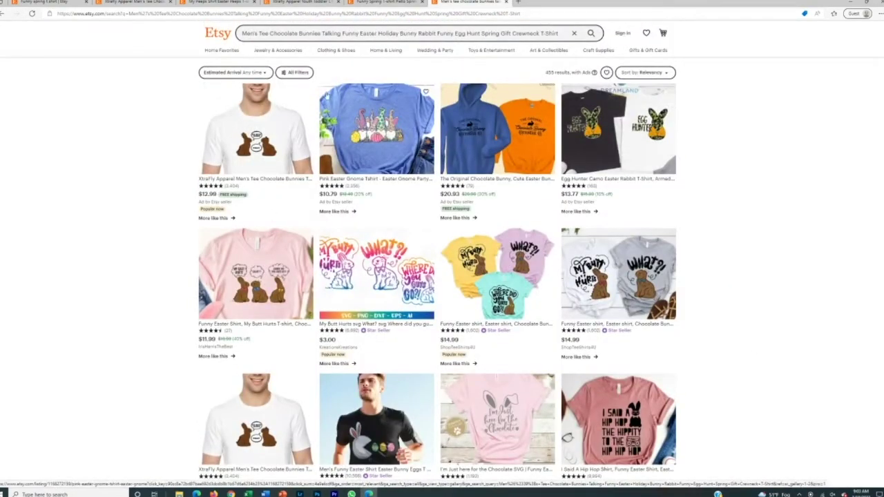
key(ctrl+2)
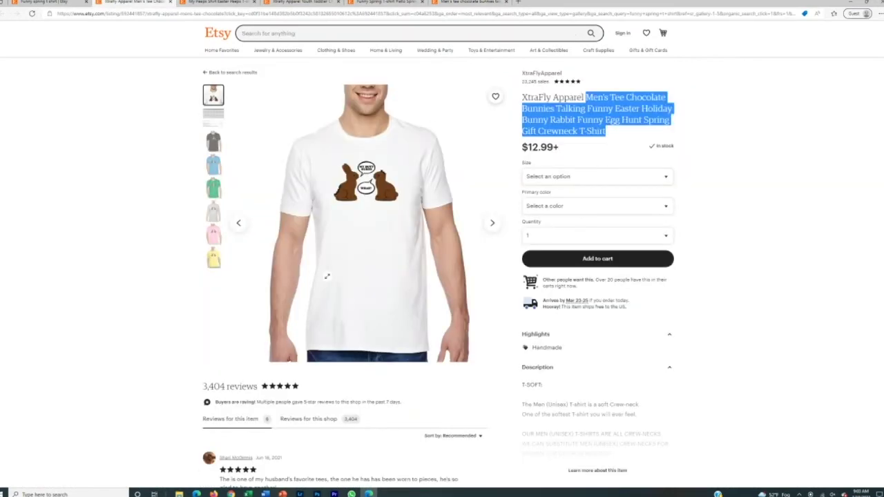
key(ctrl+shift+Page_Up)
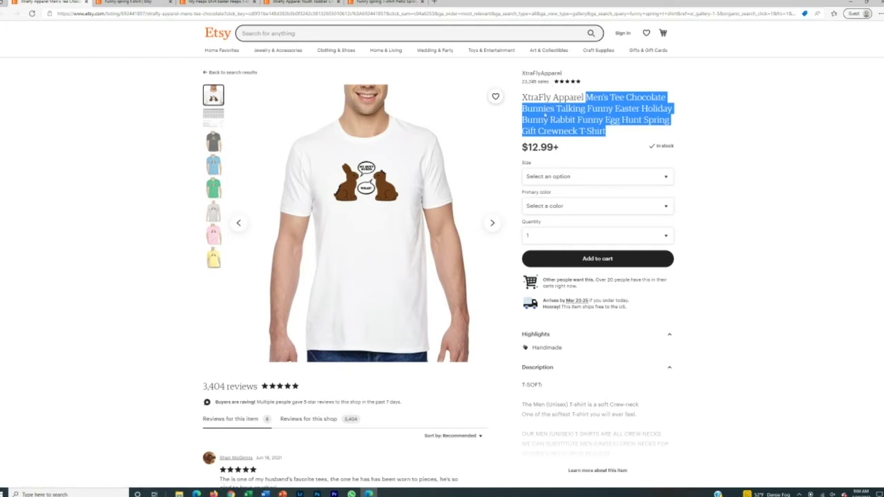
click(603, 154)
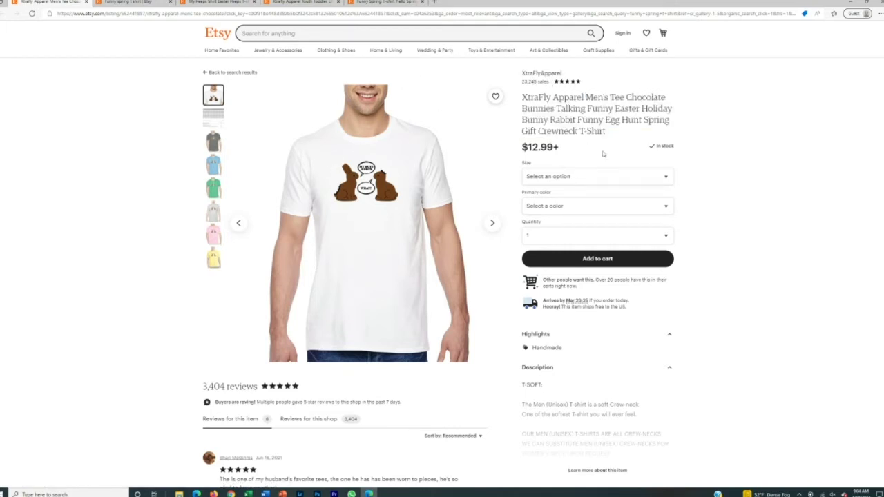
right_click(571, 82)
click(595, 87)
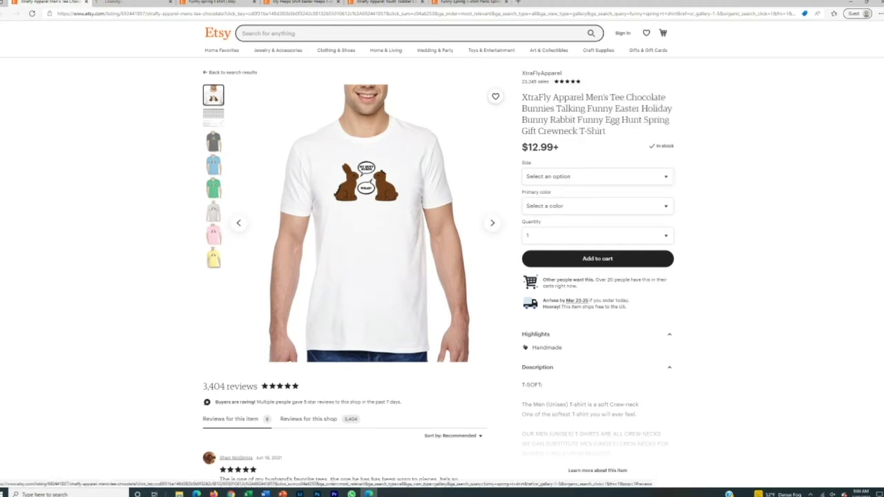
scroll(413, 124, down, 5)
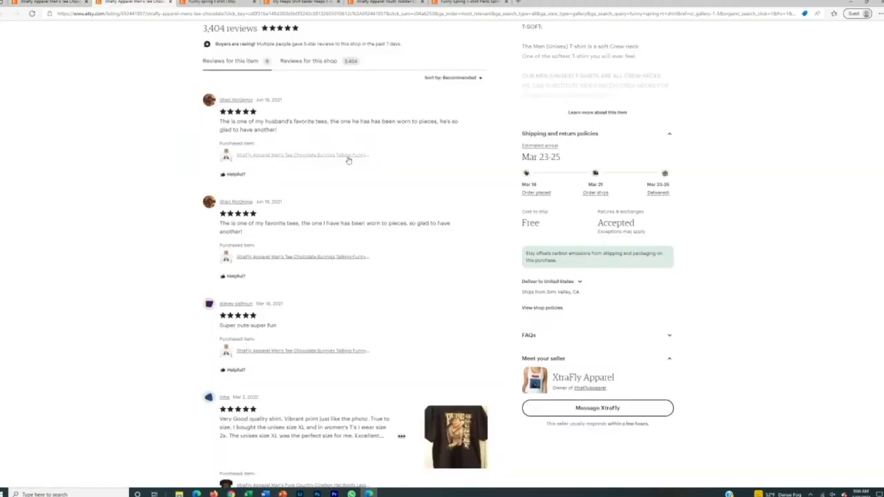
scroll(412, 125, up, 5)
click(542, 66)
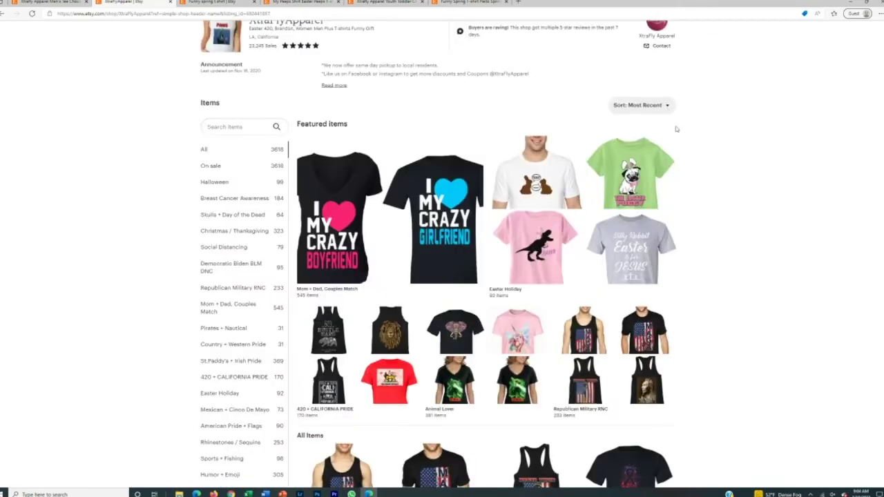
scroll(721, 214, down, 5)
scroll(663, 332, down, 6)
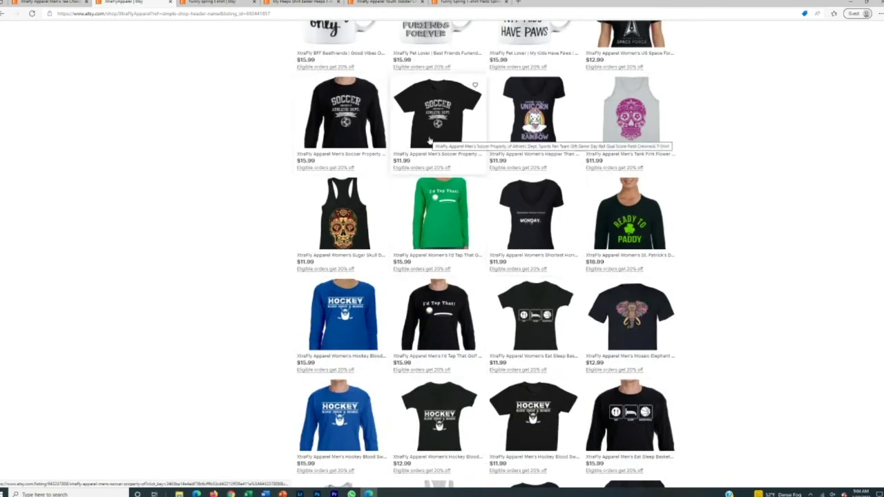
scroll(490, 277, down, 5)
scroll(489, 277, down, 2)
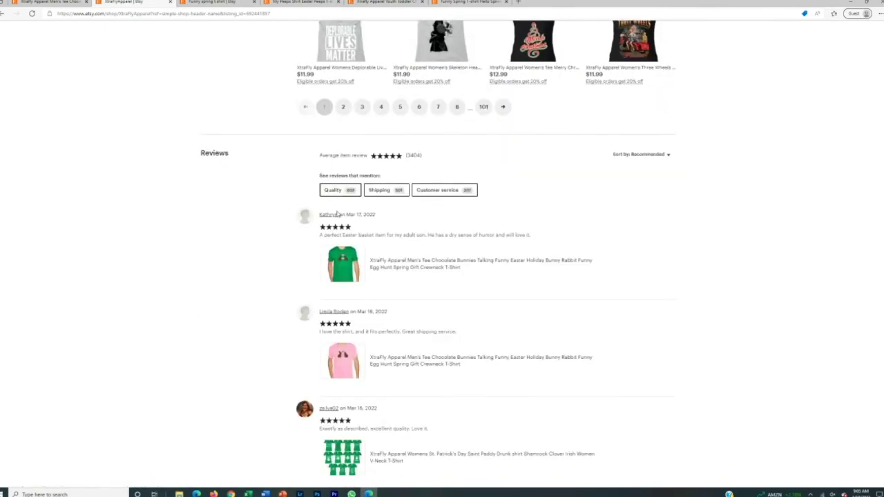
scroll(349, 245, down, 8)
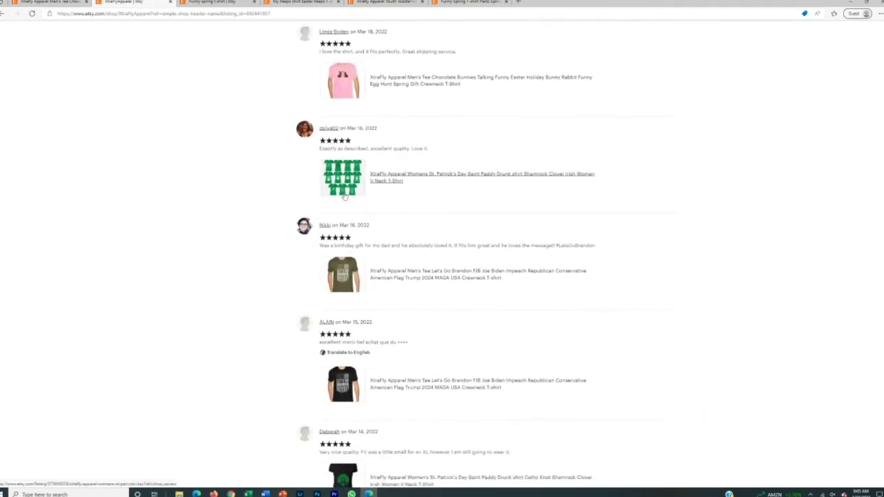
scroll(347, 199, down, 2)
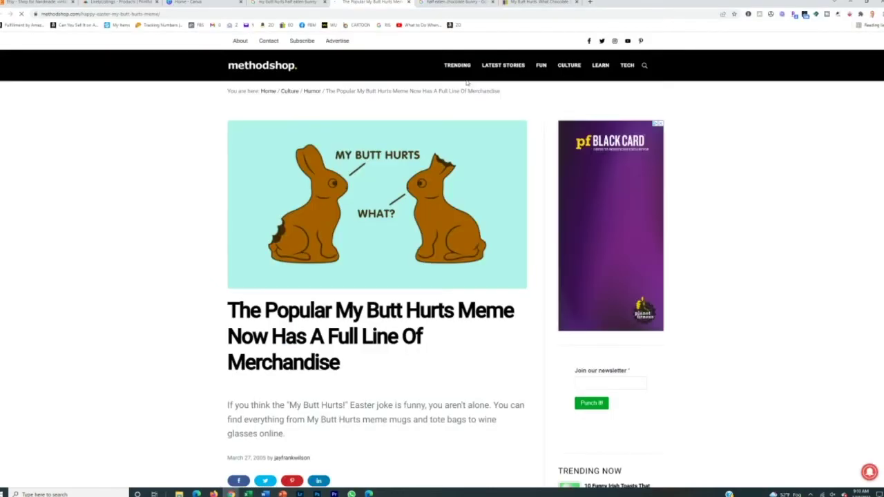
Save the My Butt Hurts bunny image as a PNG in Downloads, then bring Photoshop forward
right_click(409, 176)
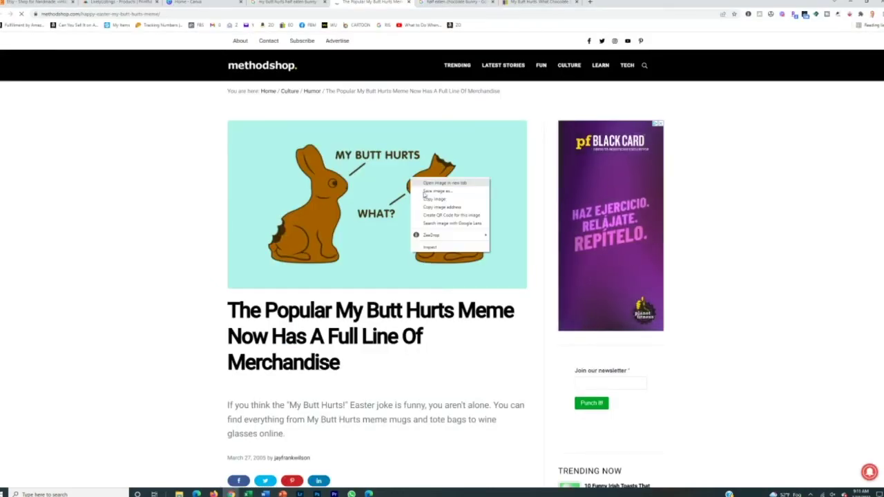
click(427, 192)
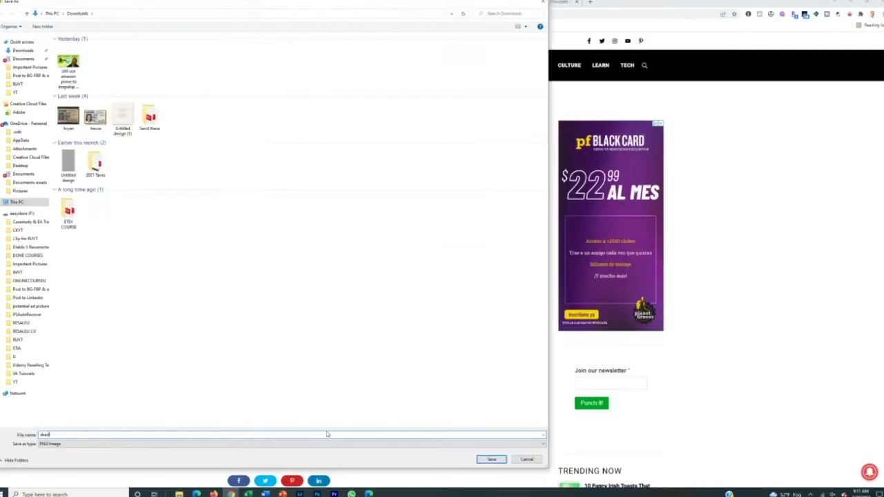
key(Return)
click(317, 494)
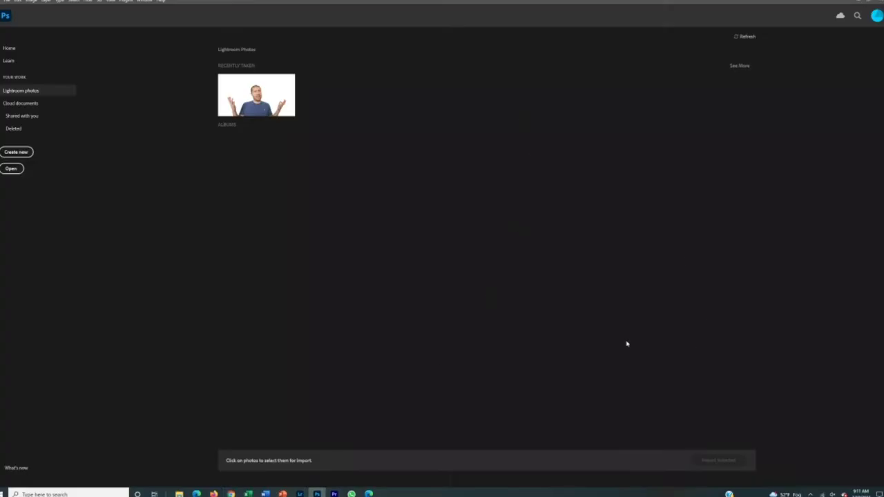
Create the Untitled-1 document and open the chocolate bunny PNG from Downloads
click(16, 152)
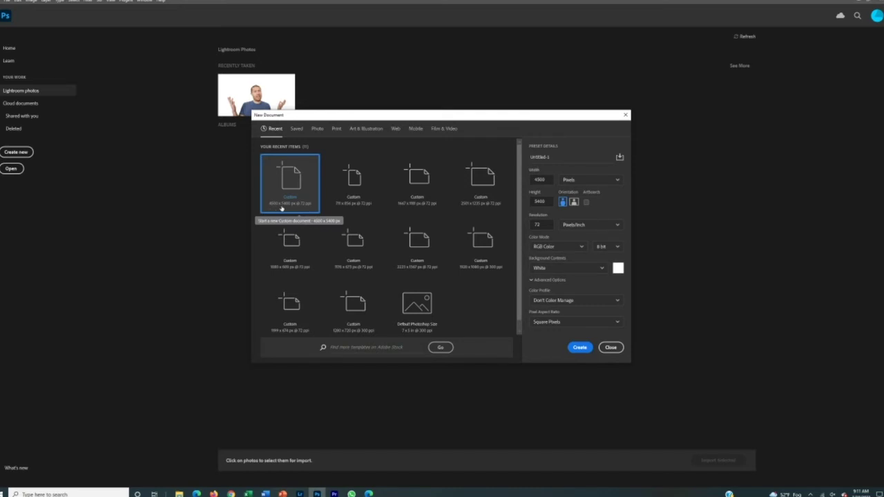
click(579, 347)
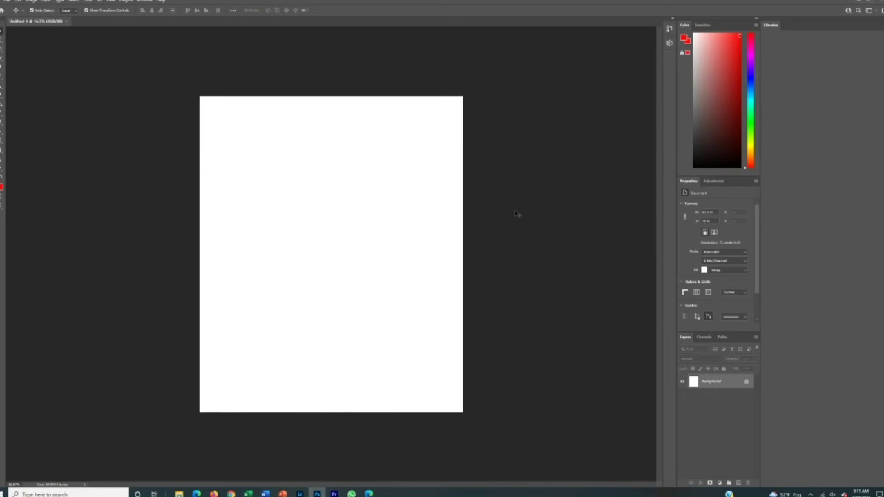
click(7, 1)
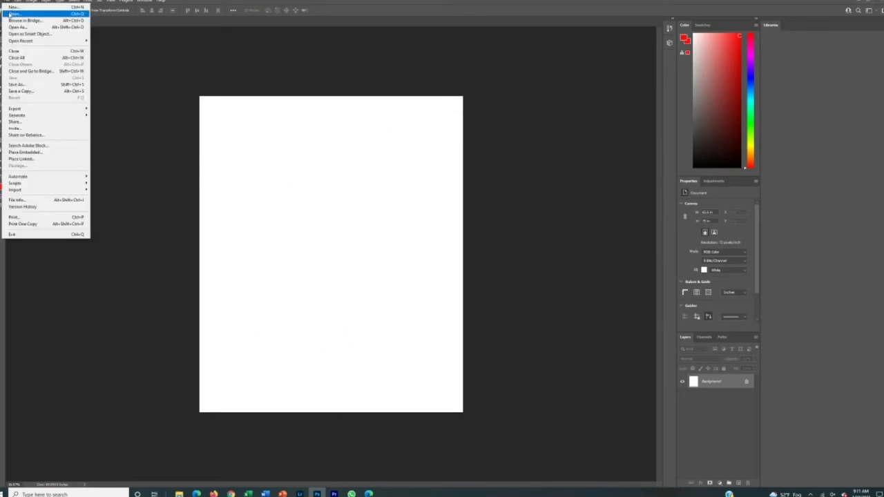
click(12, 14)
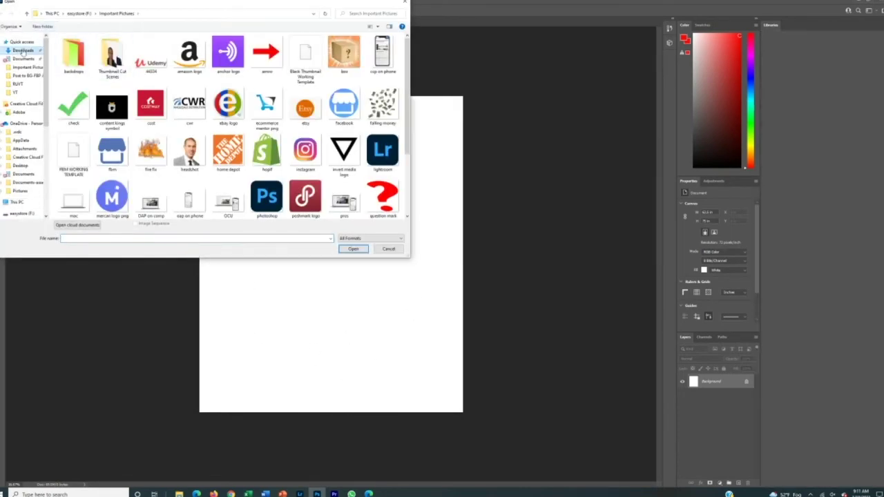
click(23, 50)
double_click(69, 62)
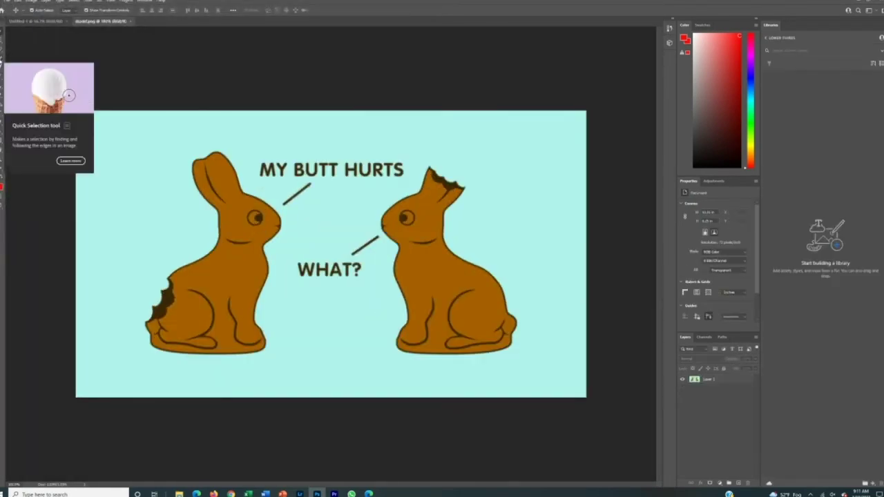
Quick-select the two bunnies without text, then enlarge and centre them on the canvas
key(w)
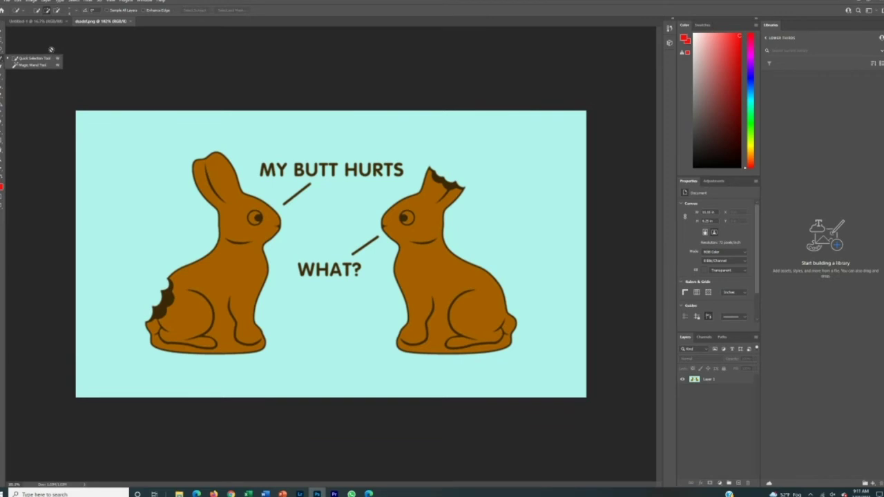
key(ctrl+minus)
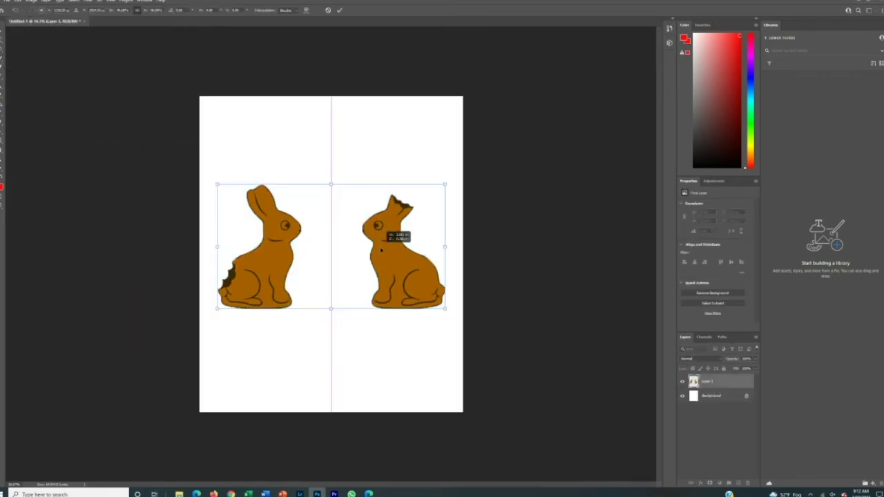
drag(380, 250, 380, 250)
drag(446, 184, 464, 173)
drag(421, 266, 413, 266)
click(365, 393)
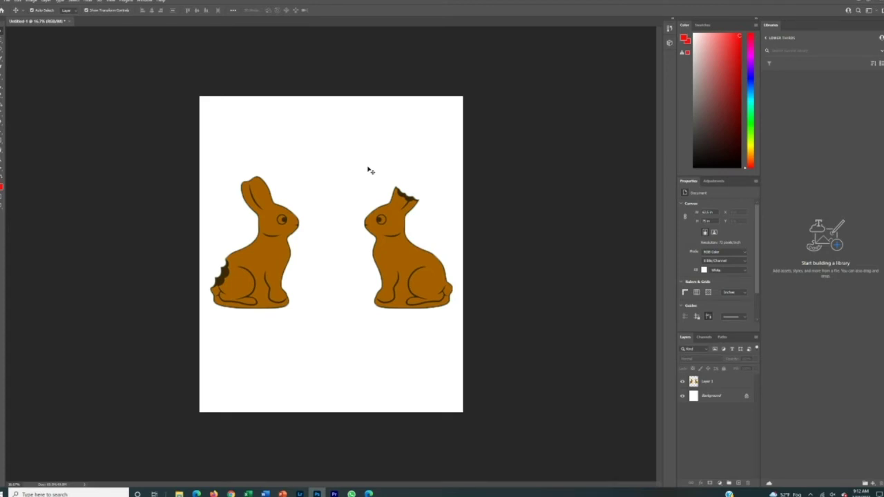
key(ctrl+o)
Open the butt and speak bubble images and switch to Quick Selection
click(75, 64)
ctrl+click(95, 60)
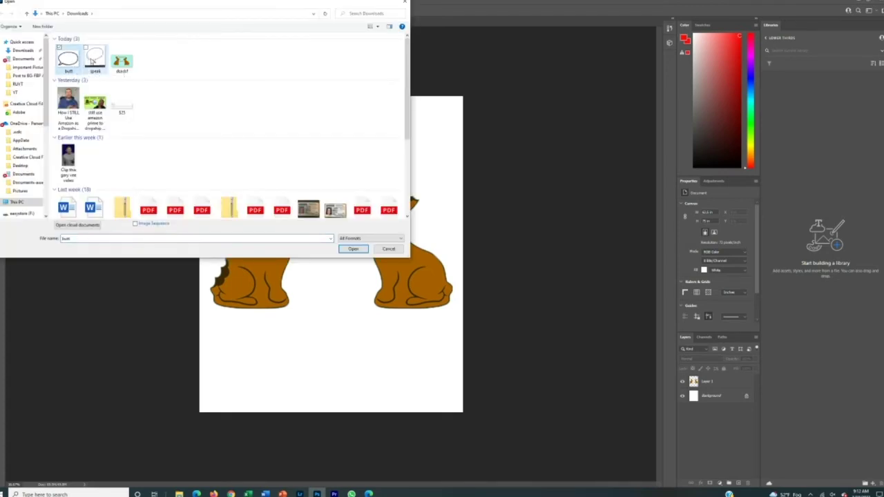
click(355, 251)
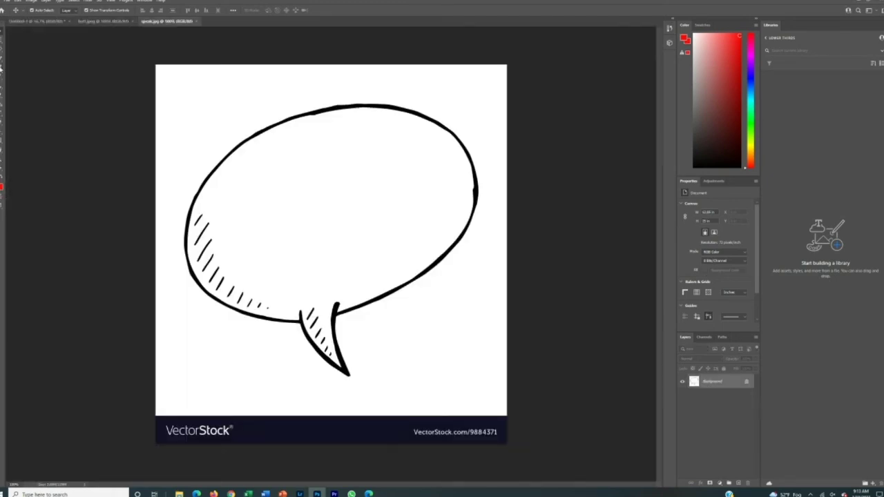
key(w)
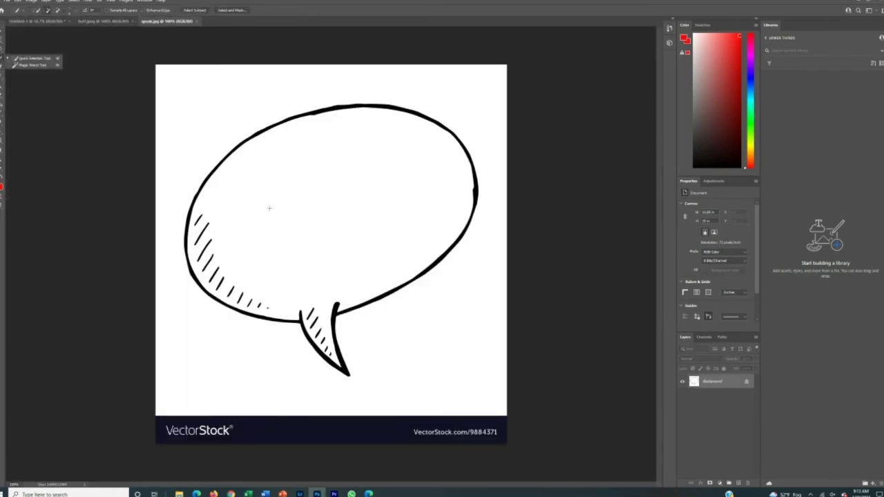
click(42, 58)
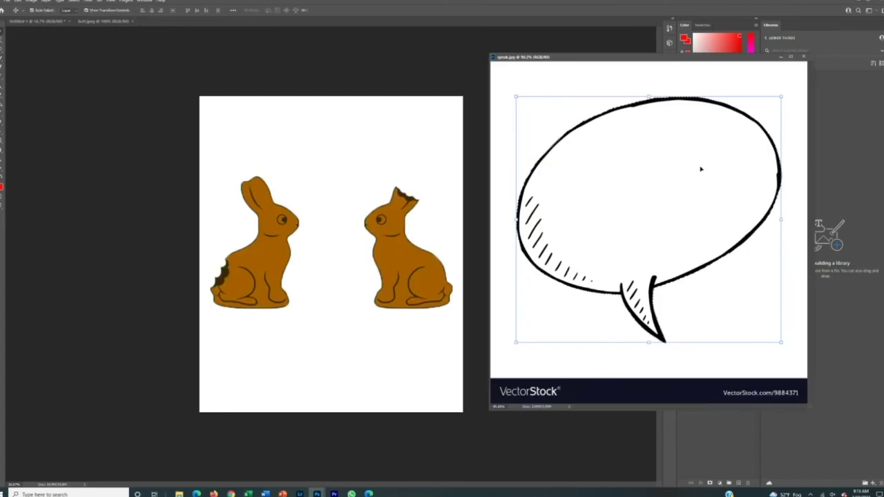
Move the speech bubbles into the bunny design, shifting and enlarging the second one
drag(700, 168, 345, 172)
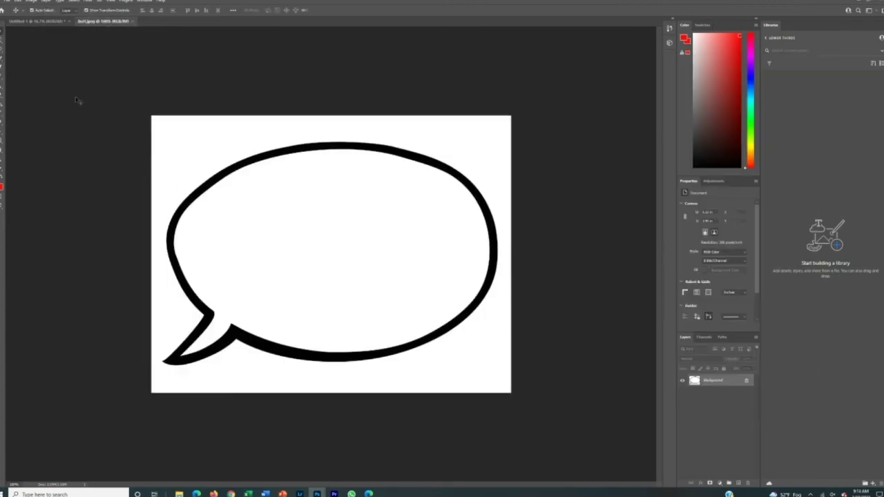
key(l)
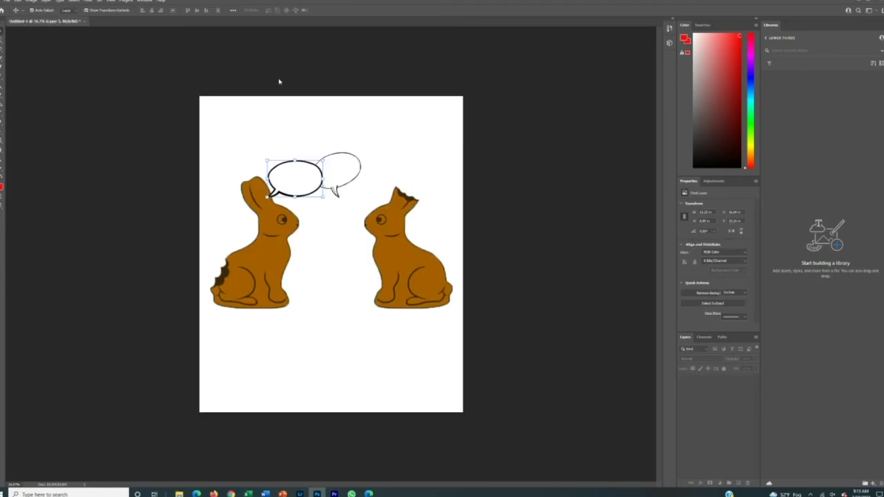
drag(336, 162, 459, 105)
key(ctrl+t)
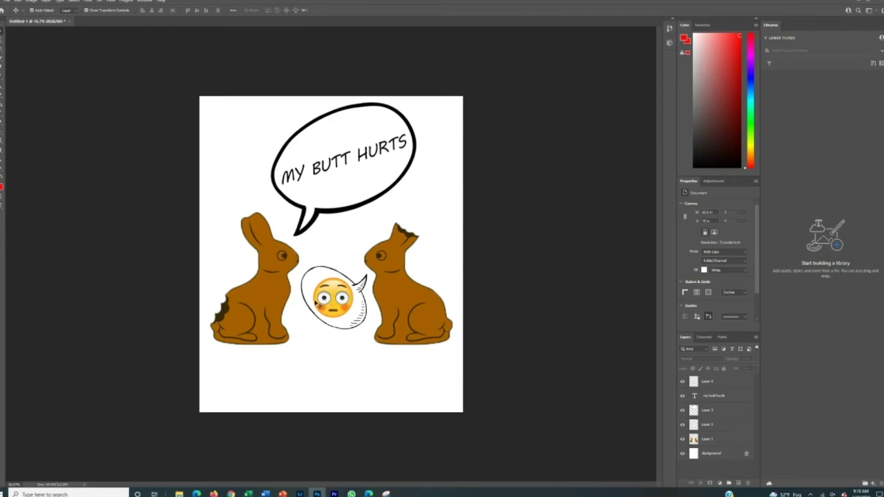
click(196, 493)
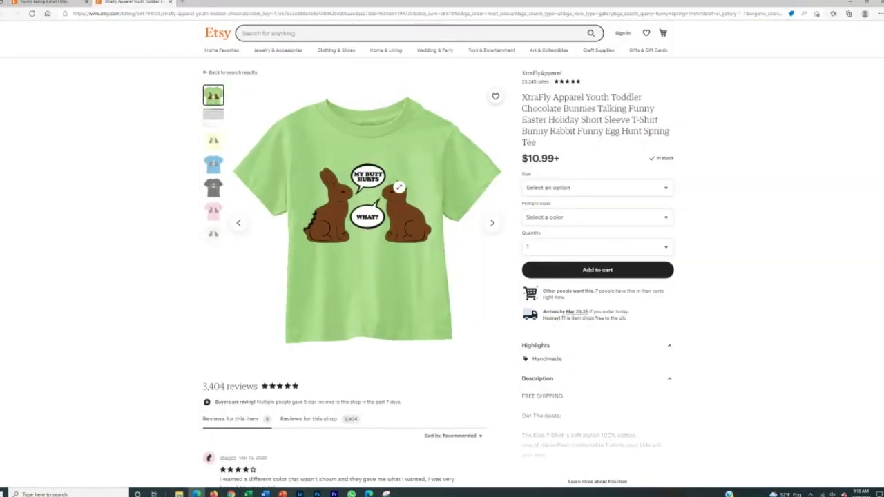
Minimize the Etsy toddler tee listing to reveal the Untitled-1 bunny design
click(849, 4)
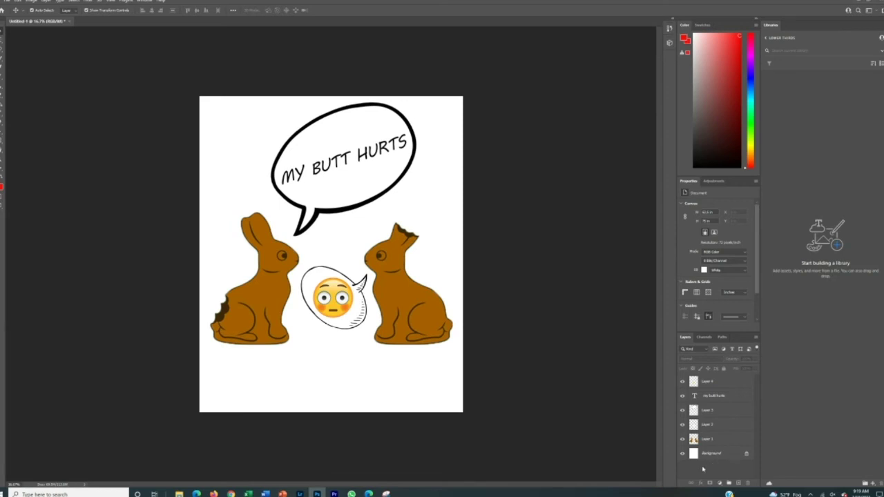
Hide the white Background layer to make the design transparent, then return to Chrome
click(682, 454)
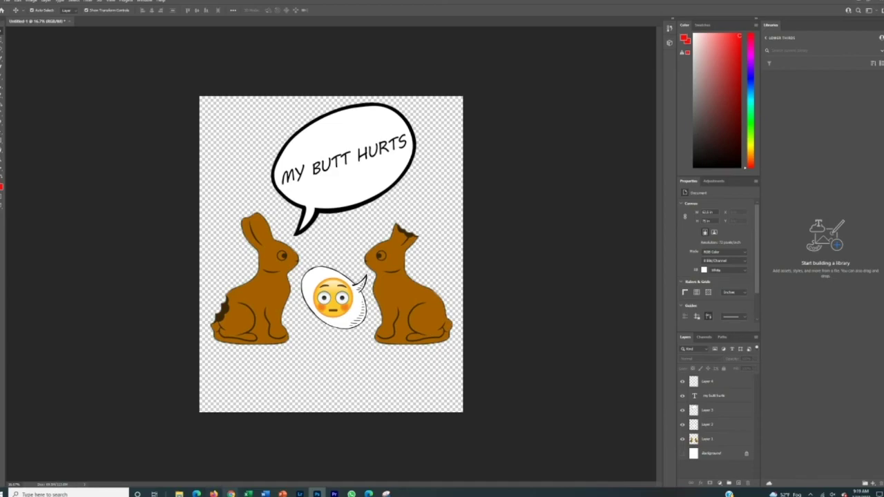
click(230, 493)
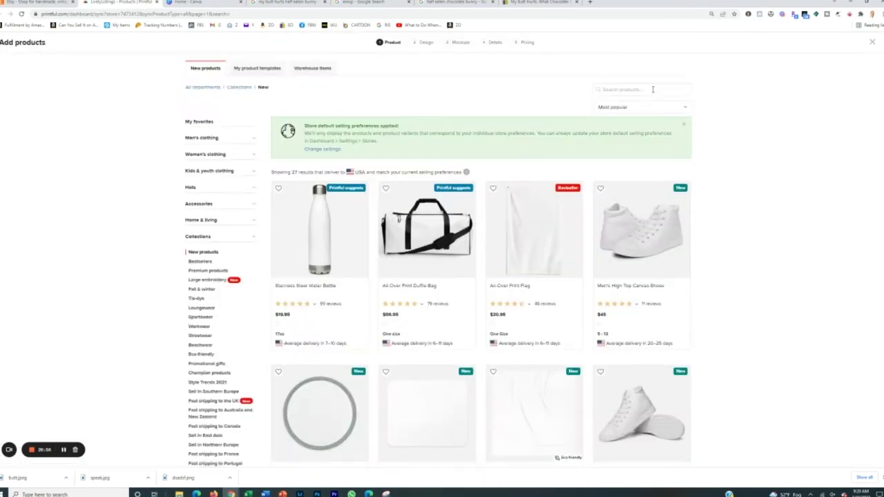
Browse Men's and Women's clothing and select every colour for the Bella + Canvas 3001 tee
click(207, 138)
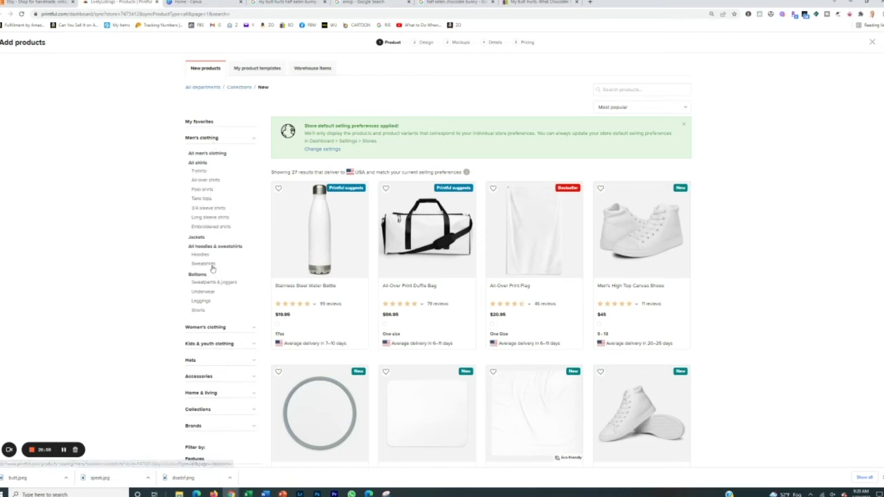
click(207, 327)
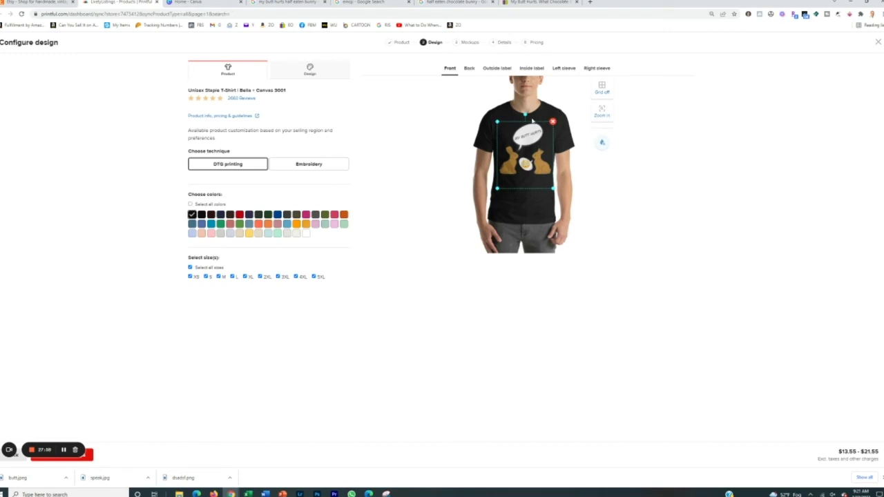
click(196, 205)
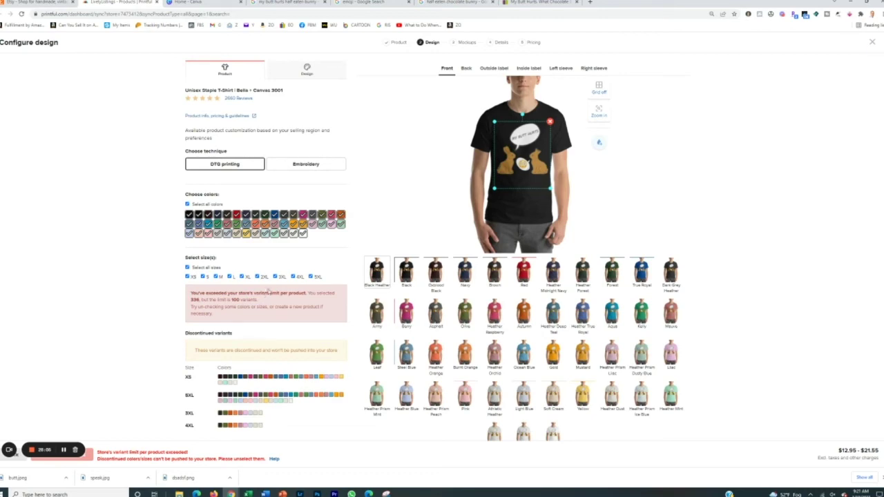
Remove the 4XL, 5XL, XS and 3XL sizes and deselect the White shirt colour
click(295, 277)
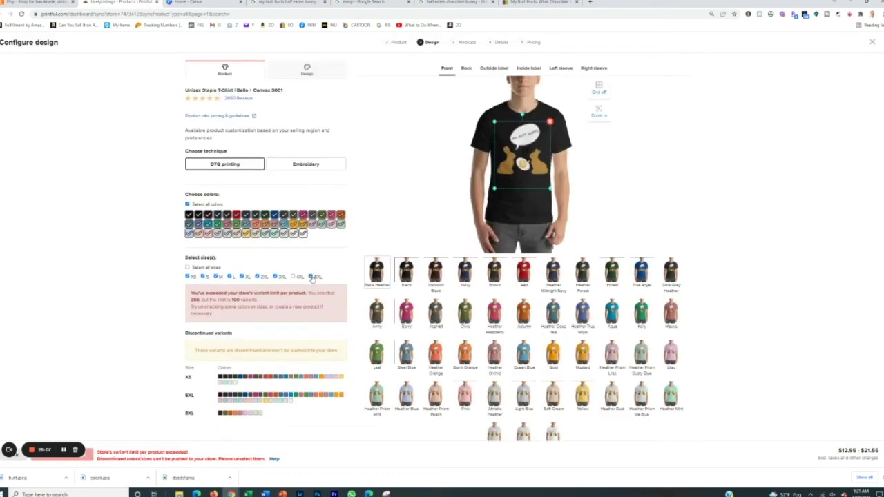
click(312, 277)
click(187, 277)
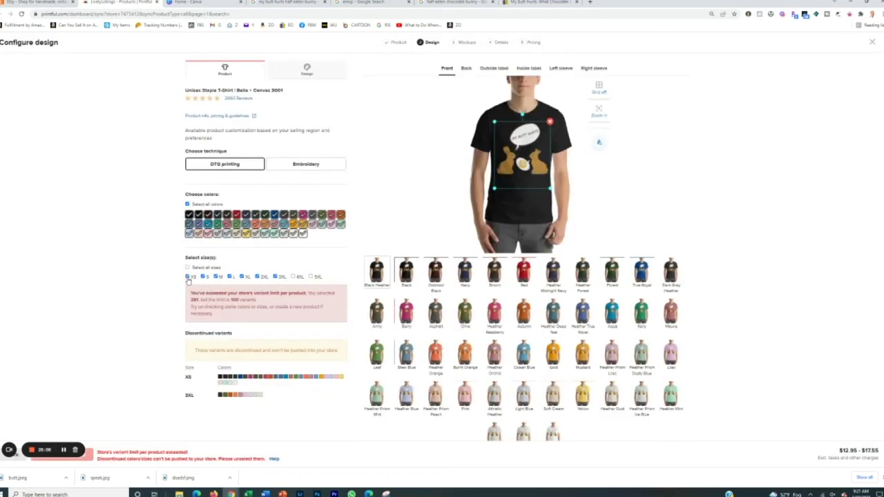
click(275, 277)
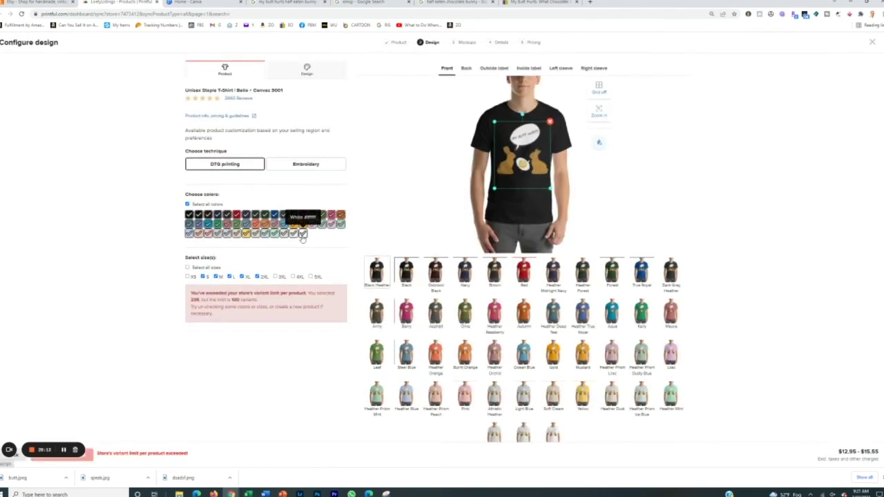
click(301, 235)
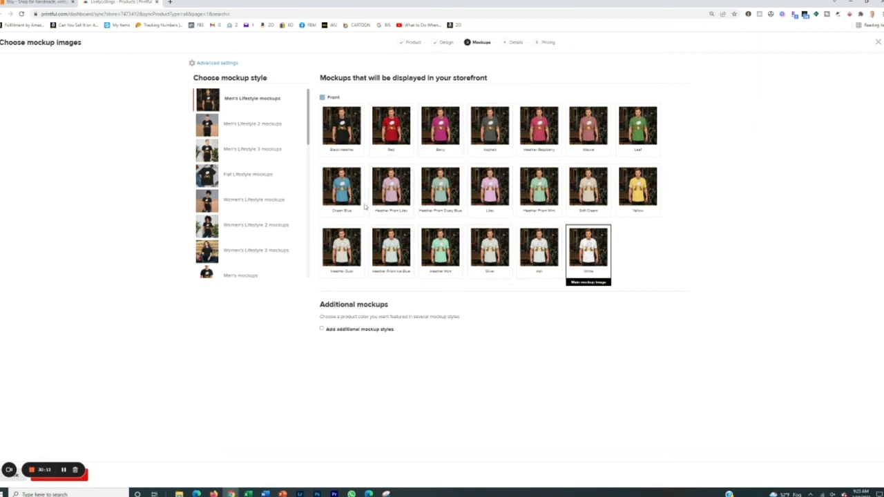
Try Women's Lifestyle 2, then settle on the Spring/summer vibes mockup style
click(212, 221)
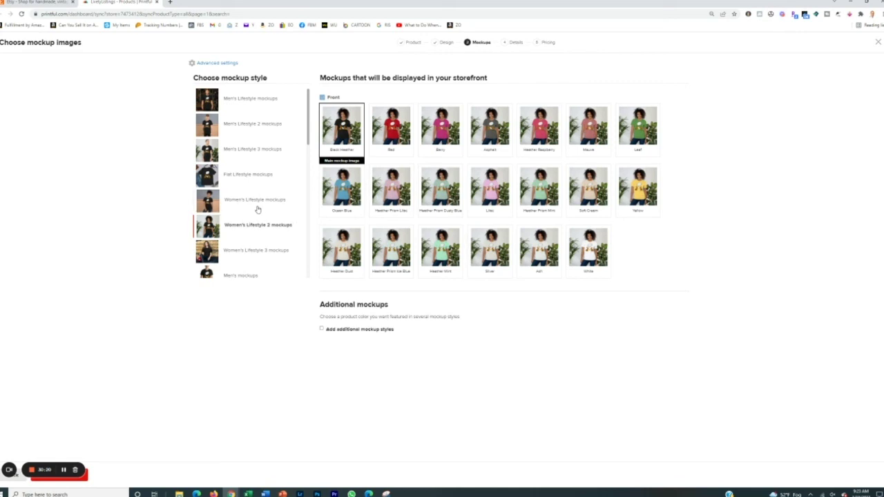
scroll(254, 209, down, 10)
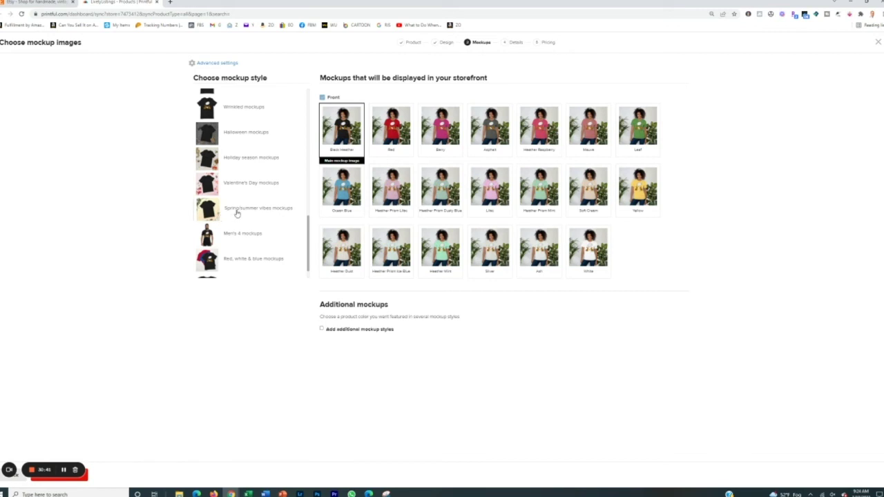
click(212, 210)
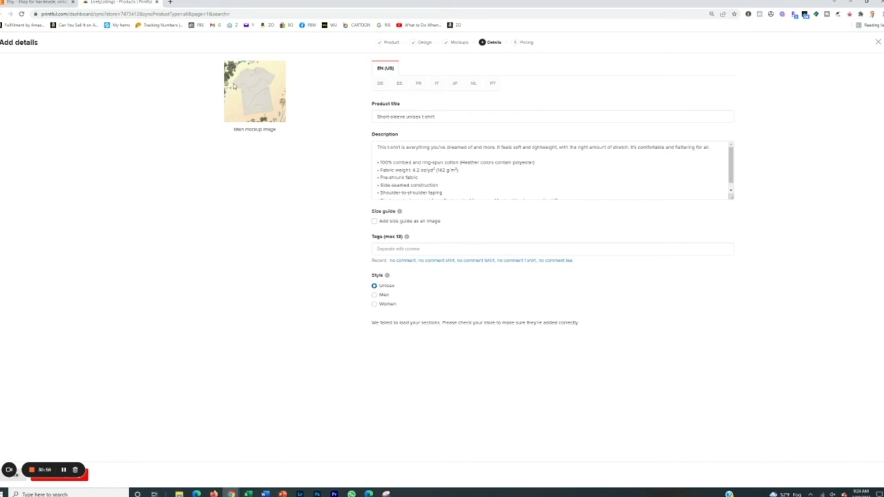
Enlarge the description box and delete the Guatemala blank-product sourcing bullet
drag(374, 114, 459, 111)
click(376, 147)
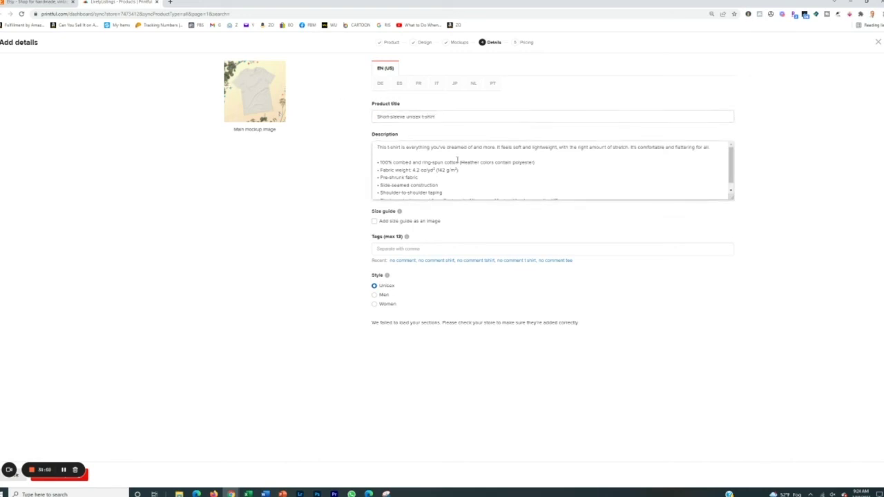
drag(728, 196, 726, 342)
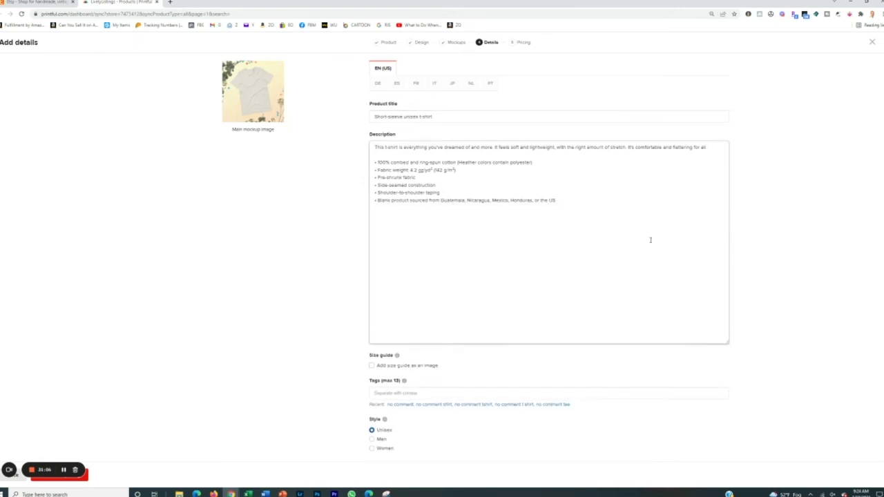
drag(561, 199, 352, 209)
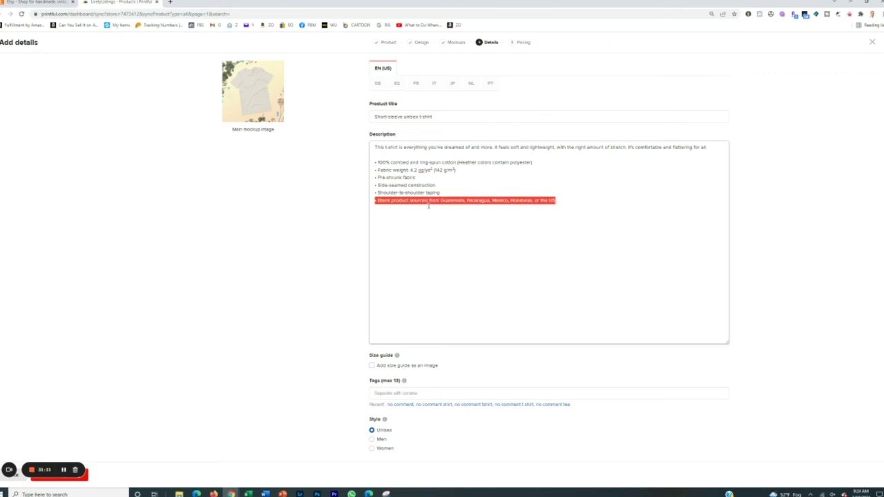
key(BackSpace)
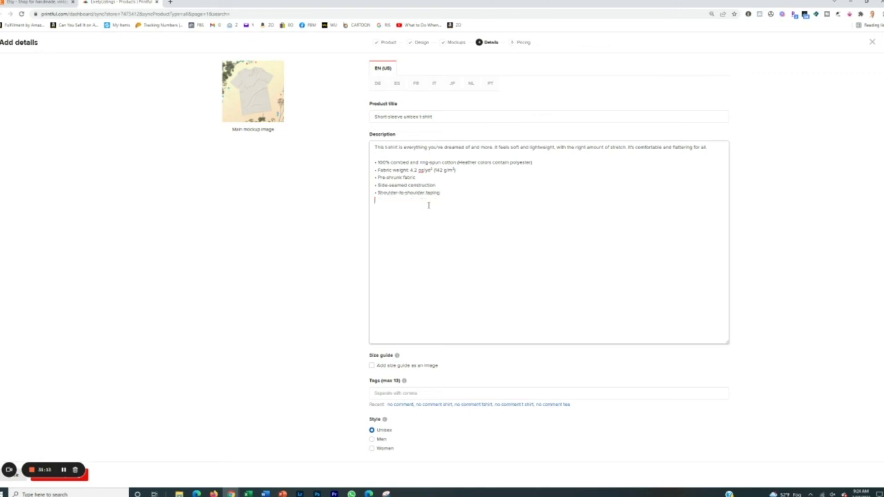
Copy the Etsy chocolate-bunnies listing title
click(196, 493)
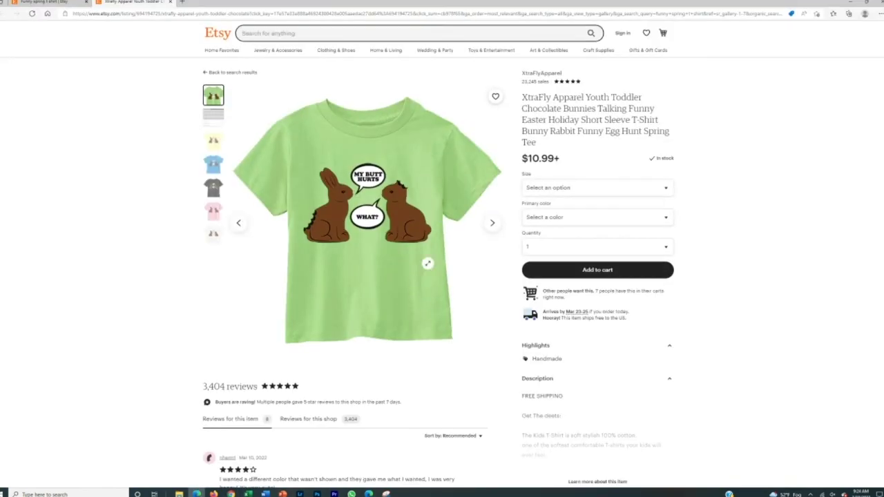
drag(553, 97, 564, 145)
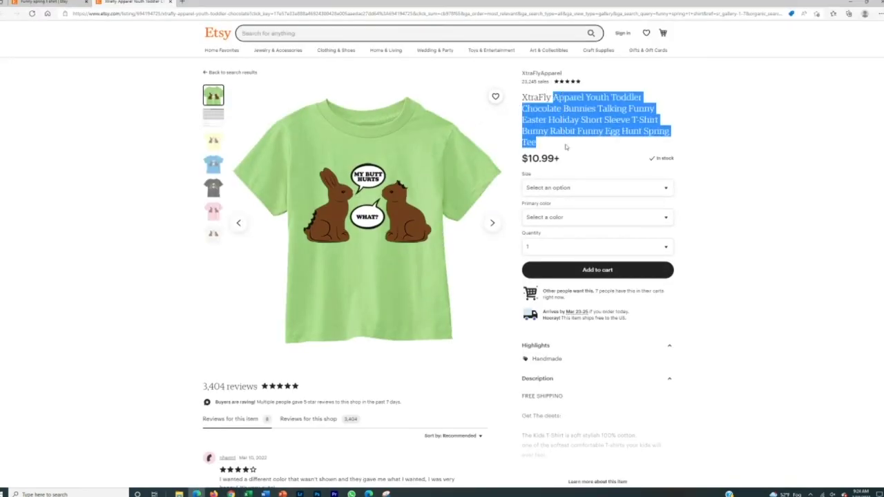
right_click(573, 130)
click(588, 133)
Paste the Etsy title at the start of Printful's product title and description
key(alt+Tab)
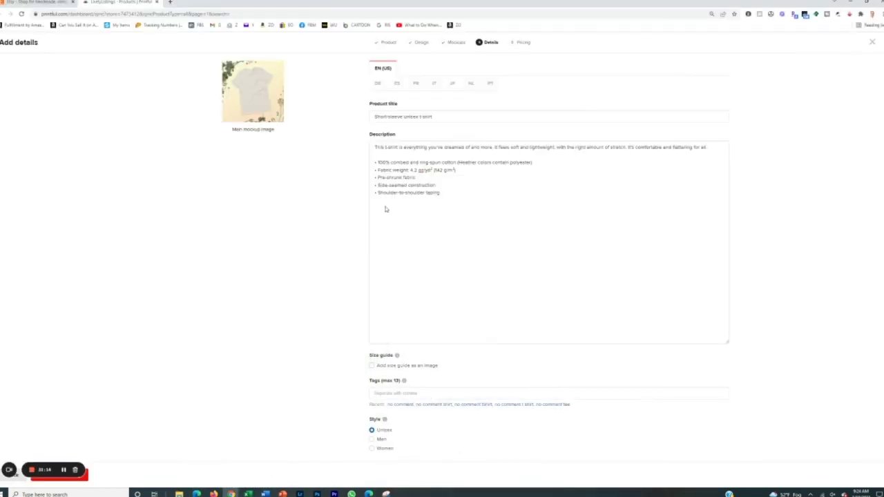
drag(431, 117, 385, 116)
click(375, 117)
key(ctrl+v)
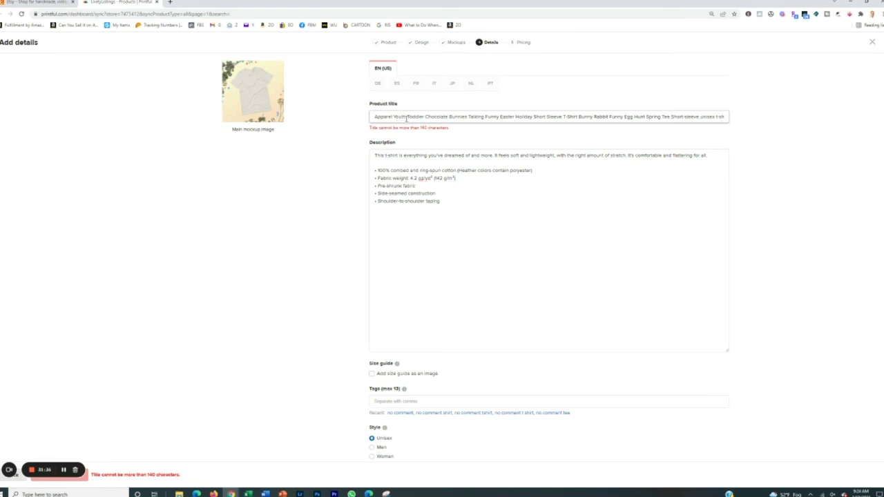
click(375, 154)
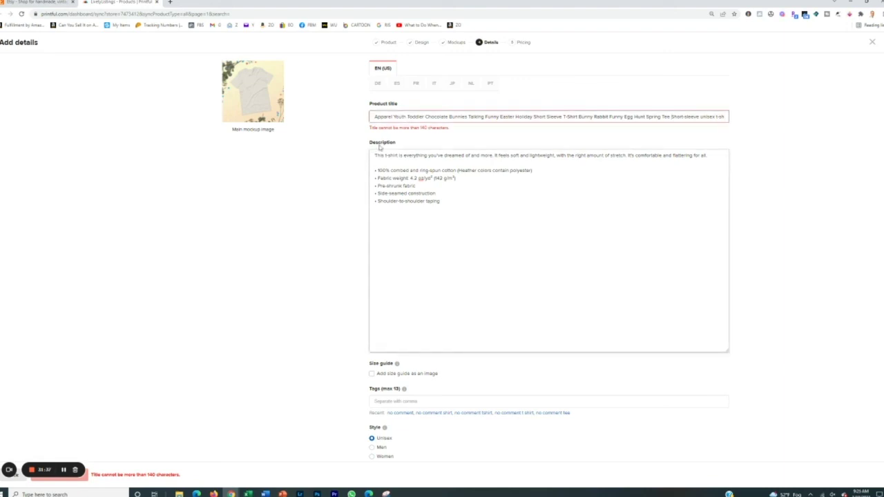
key(ctrl+v)
key(Return)
Expand and review the Etsy listing's full description, then return to Printful
click(232, 494)
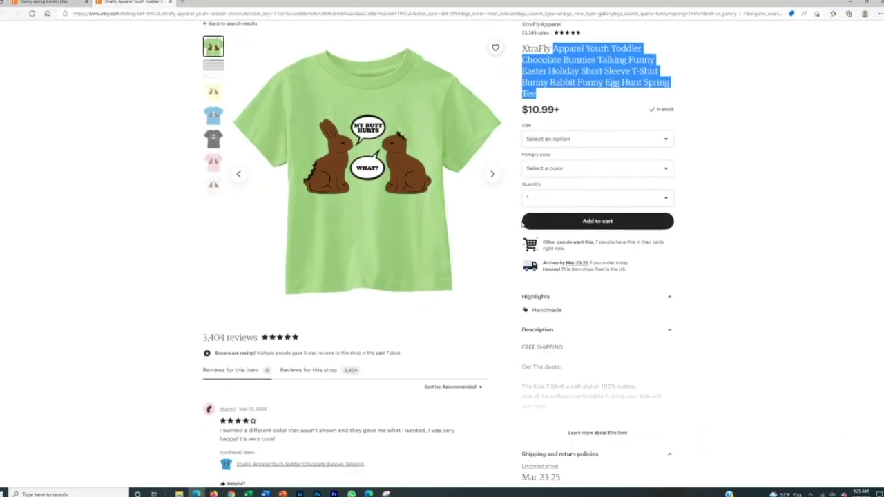
scroll(564, 213, down, 3)
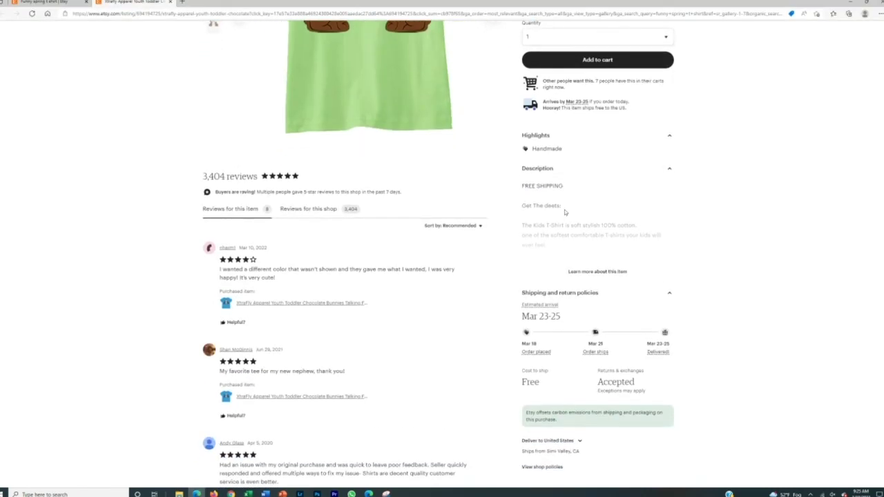
click(586, 273)
scroll(623, 256, up, 2)
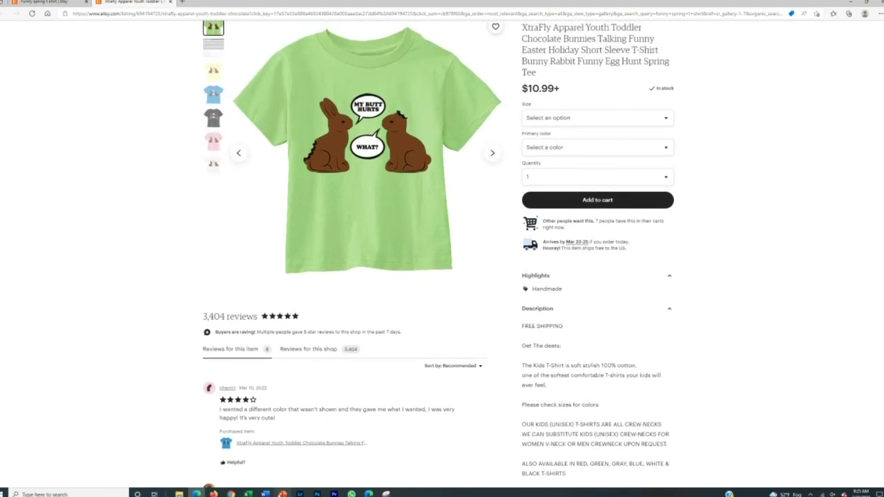
click(230, 495)
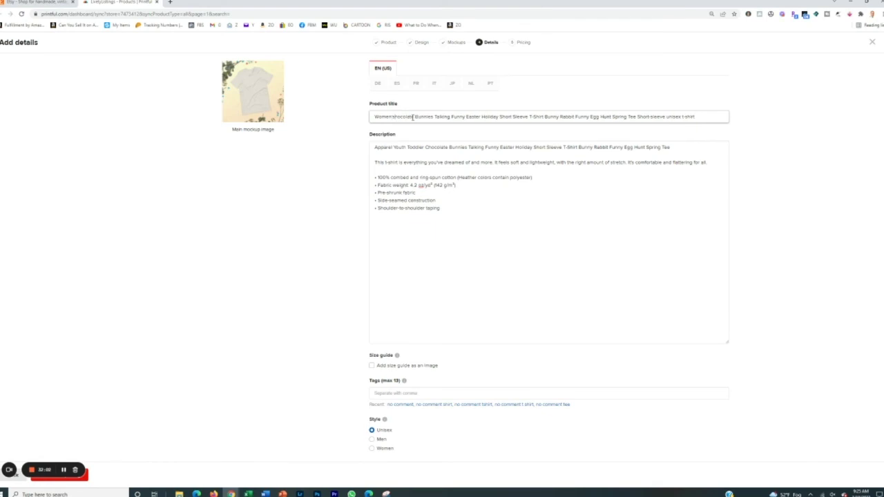
Reword the title to start with 'C' and end with 'Sleeve', deleting the old trailing words
text(C)
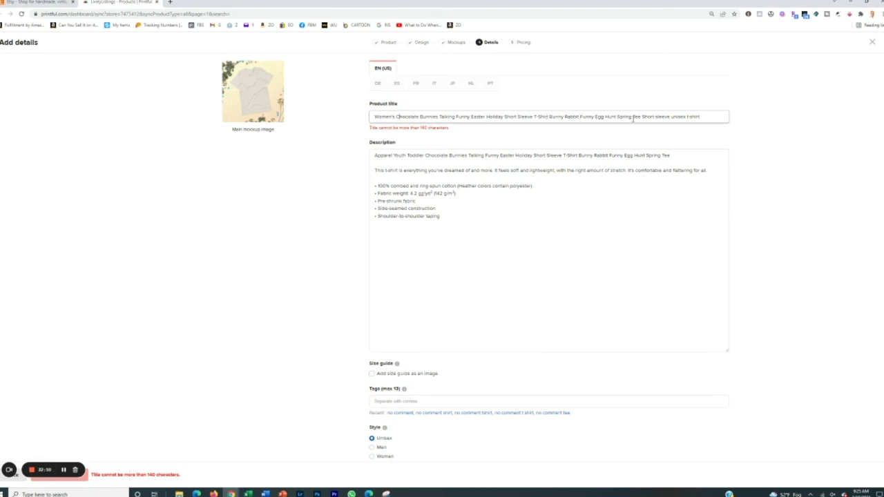
drag(653, 116, 726, 115)
key(BackSpace)
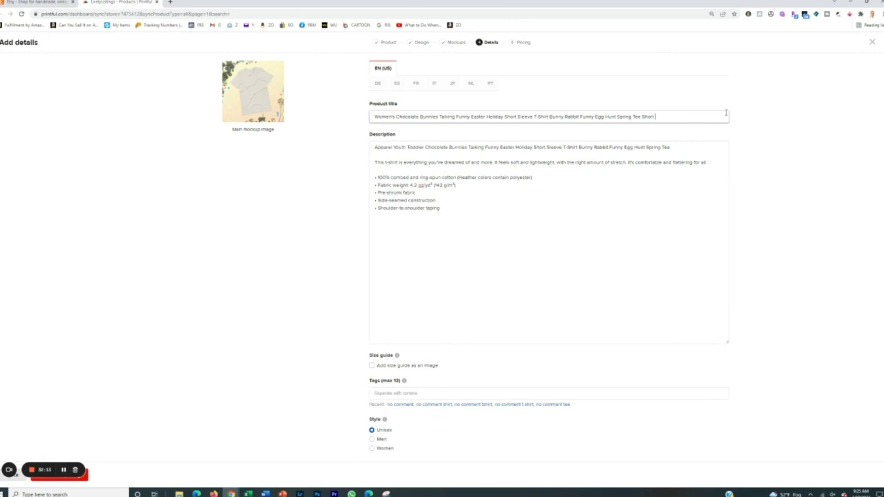
text(Sleeve)
scroll(393, 379, down, 1)
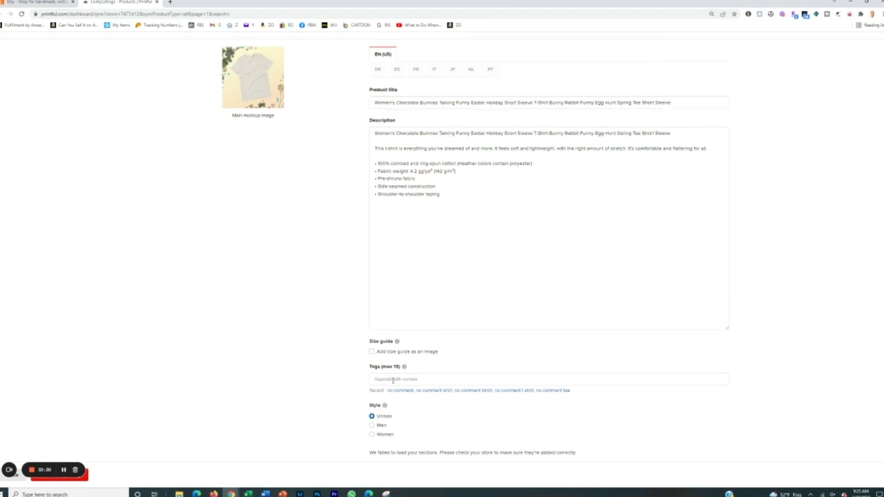
click(393, 379)
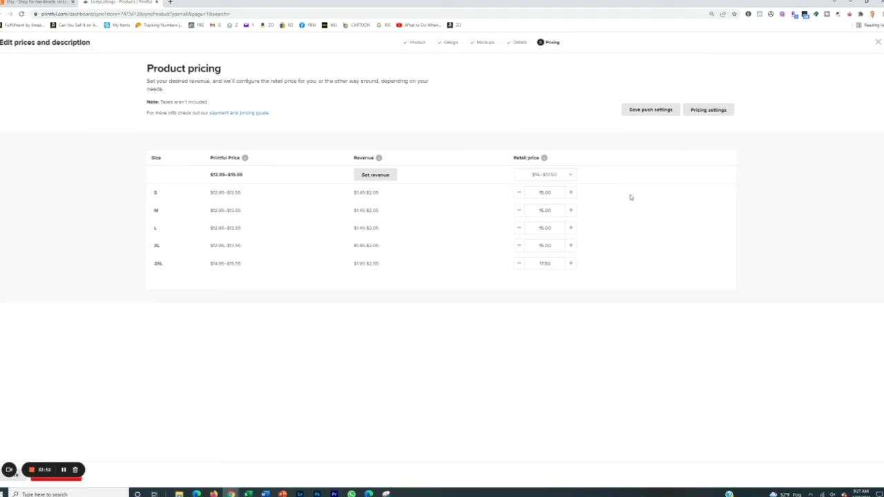
Compare with the Etsy price and select the S size retail price of 15.00
click(197, 493)
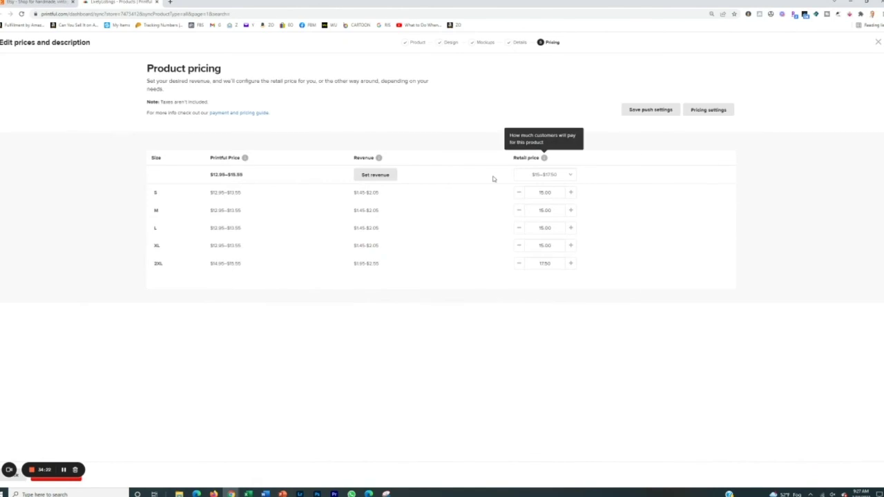
click(532, 193)
drag(531, 192, 571, 192)
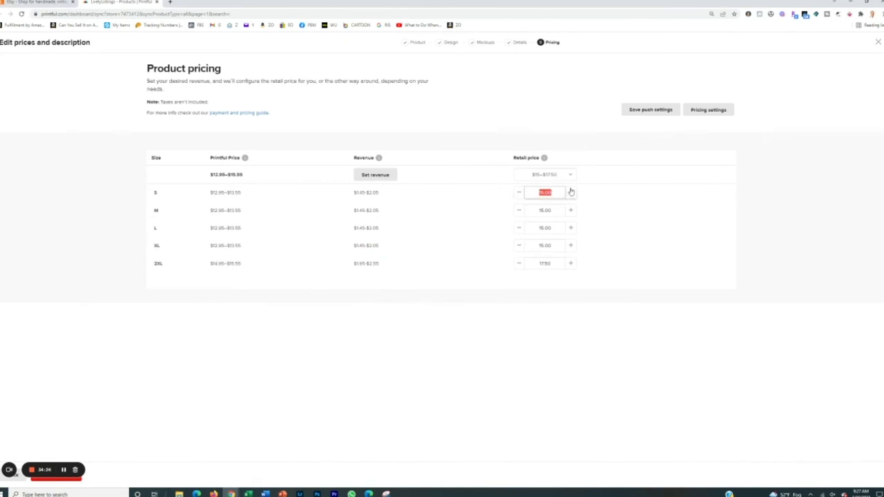